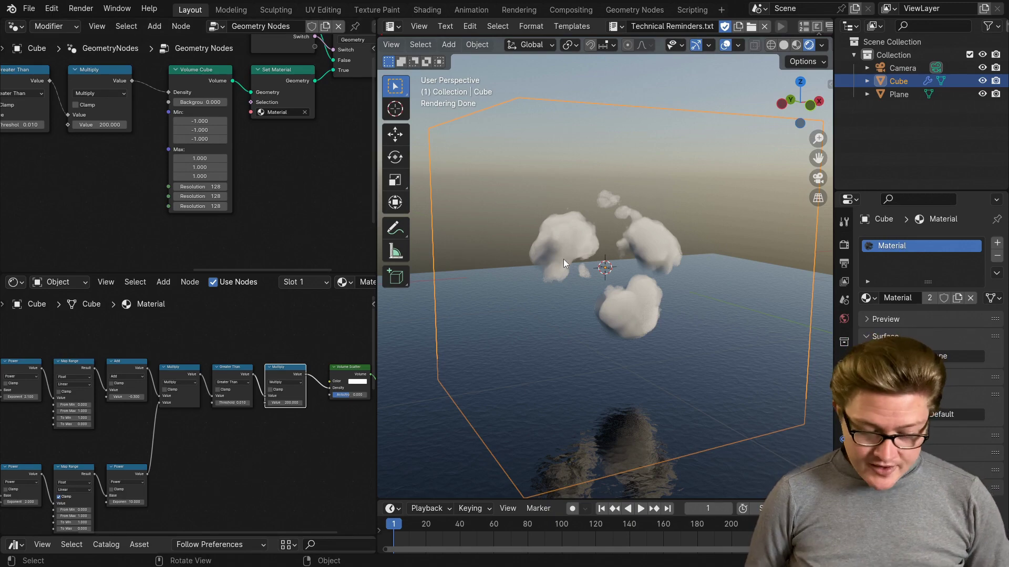
Examine the three cloud shapes from below and the material's node chain from the Voronoi Texture to the Greater Than node
middle_click_drag(542, 283, 604, 245)
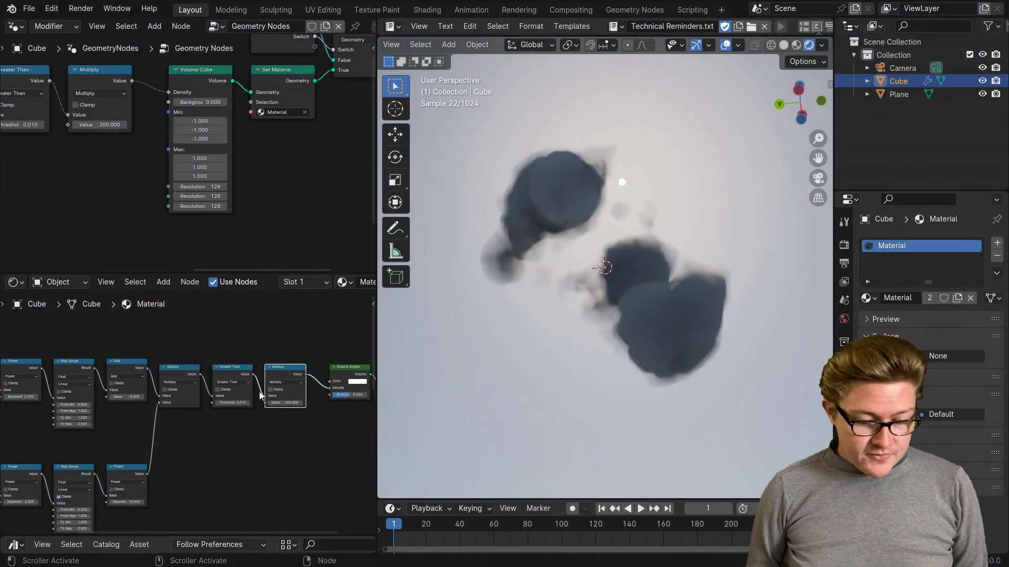
scroll(260, 392, "up", 2)
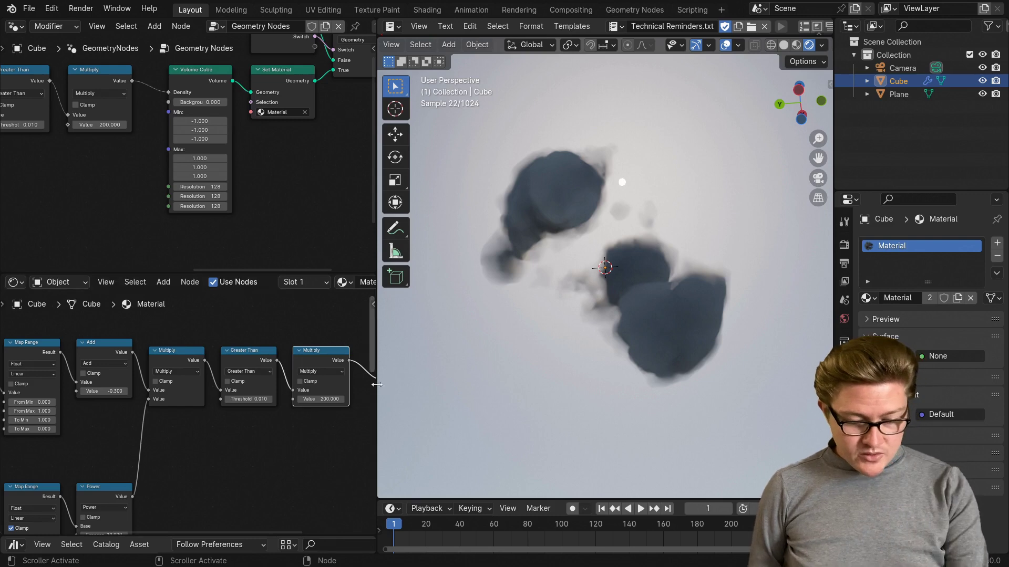
scroll(178, 431, "down", 4)
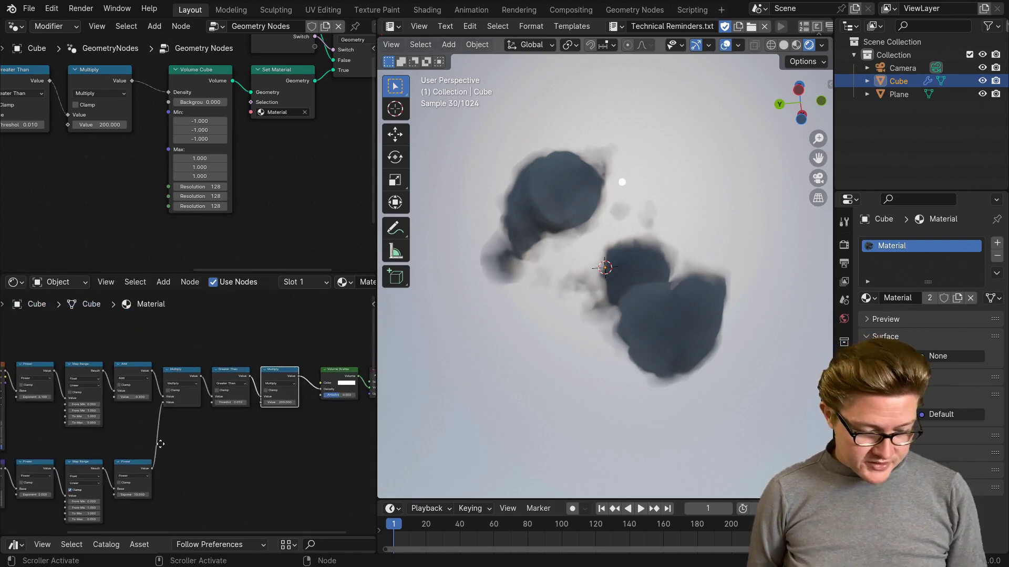
scroll(94, 354, "up", 2)
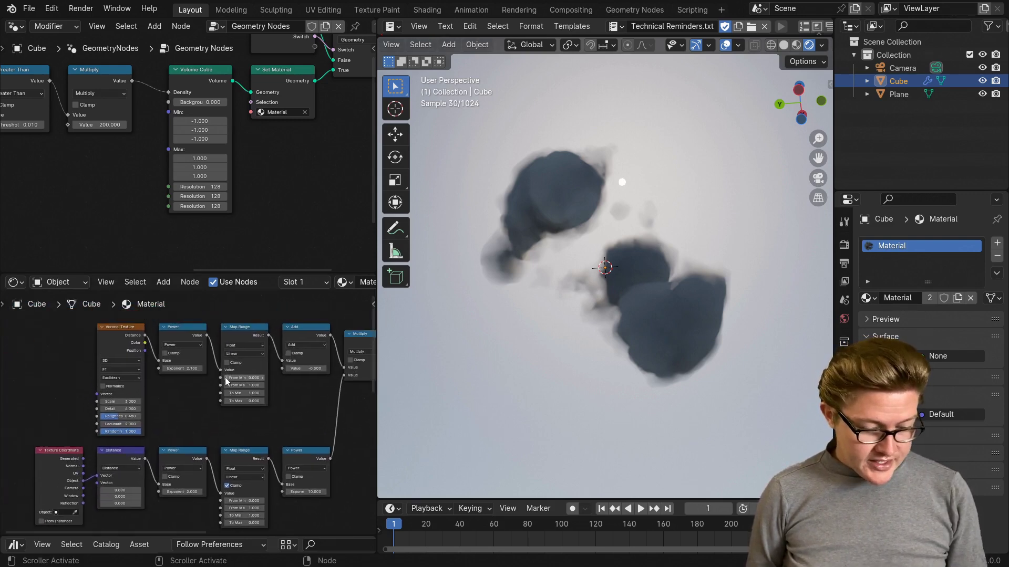
middle_click_drag(274, 401, 109, 446)
scroll(169, 407, "up", 3)
scroll(187, 431, "up", 5)
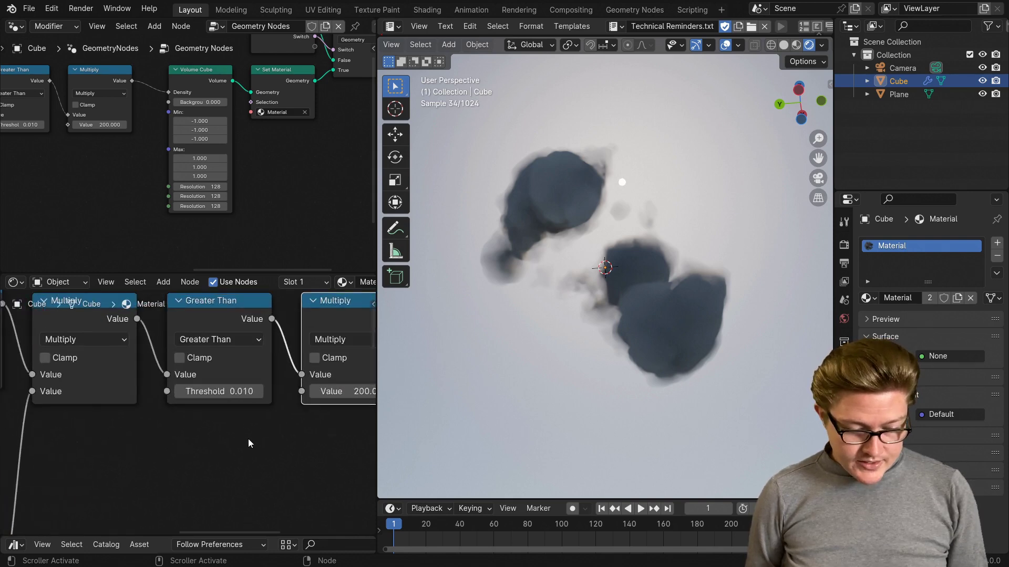
middle_click_drag(248, 443, 206, 460)
mouse_move(189, 331)
left_mouse_down()
mouse_move(188, 376)
mouse_move(187, 333)
left_mouse_up()
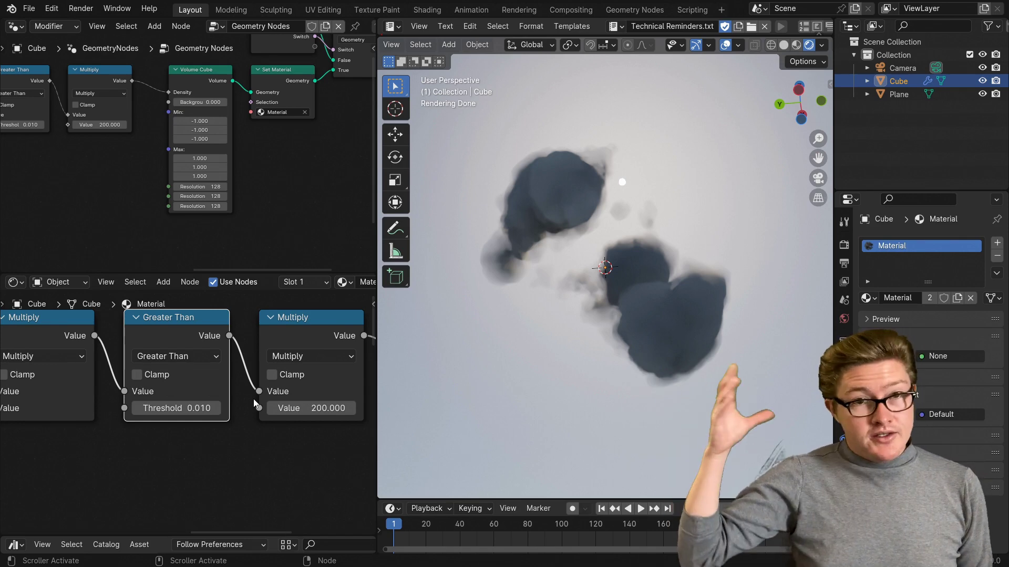
scroll(243, 423, "down", 4)
middle_click_drag(290, 425, 216, 428)
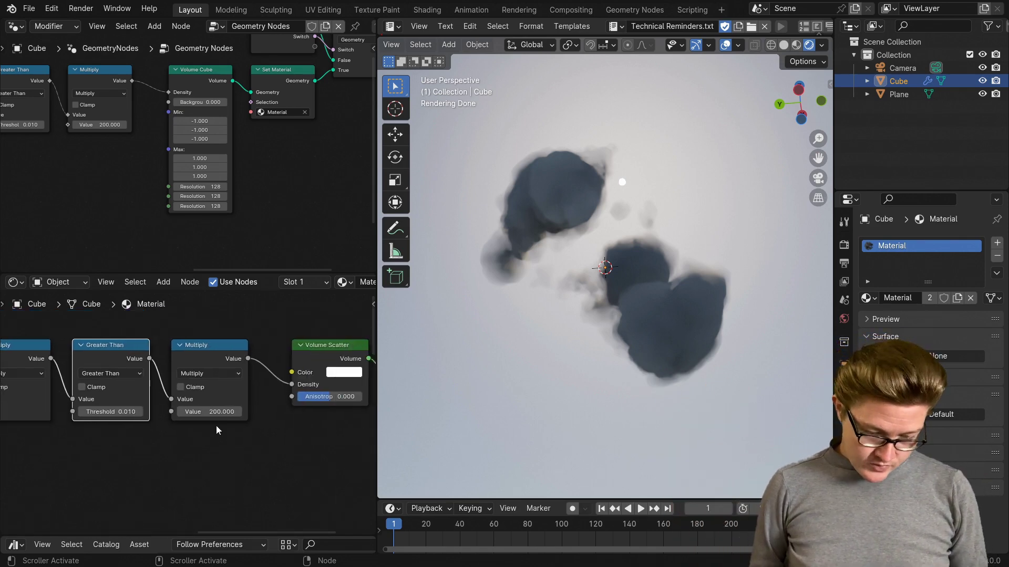
scroll(216, 428, "up", 3)
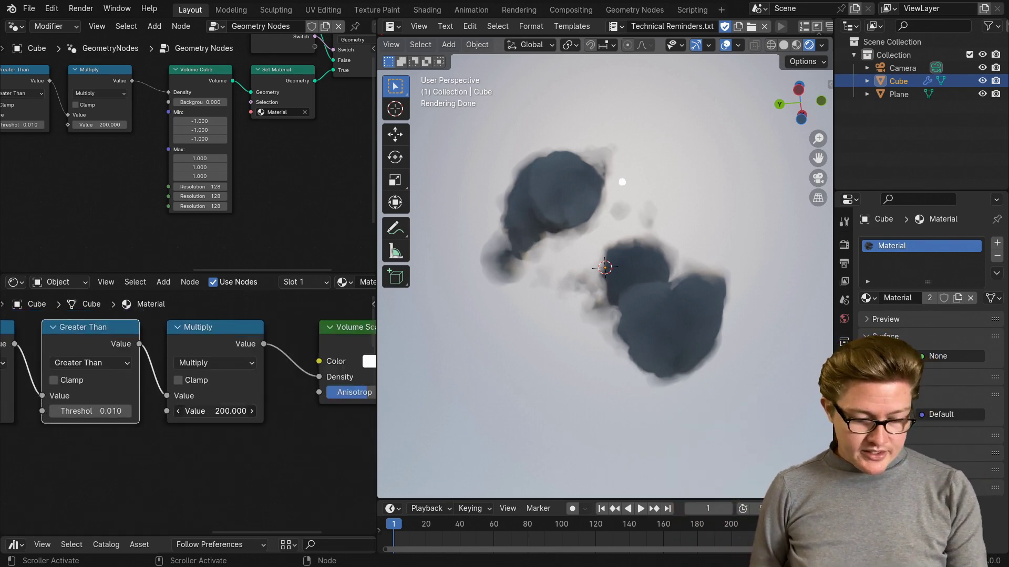
left_click_drag(215, 412, 247, 412)
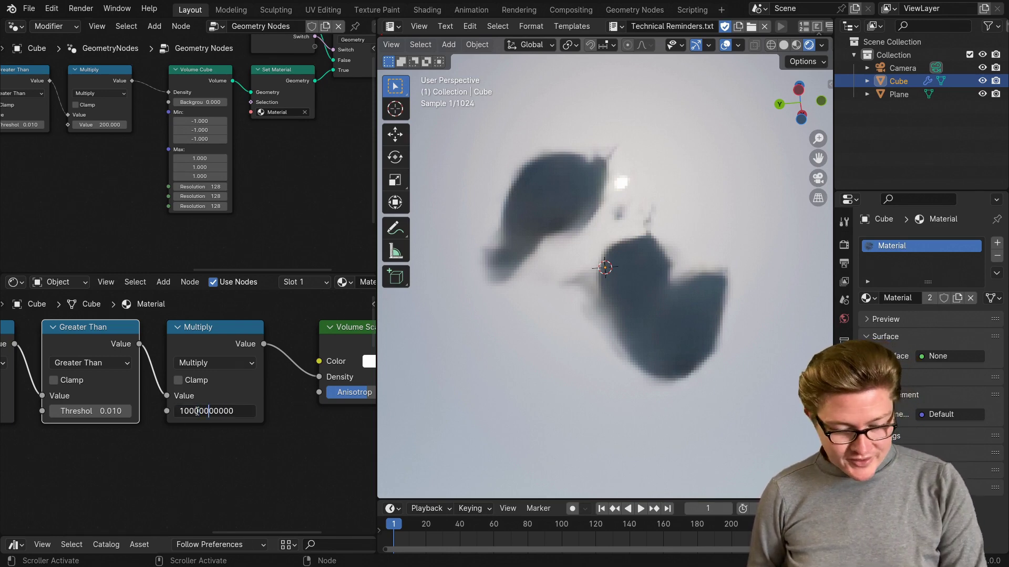
key("Return")
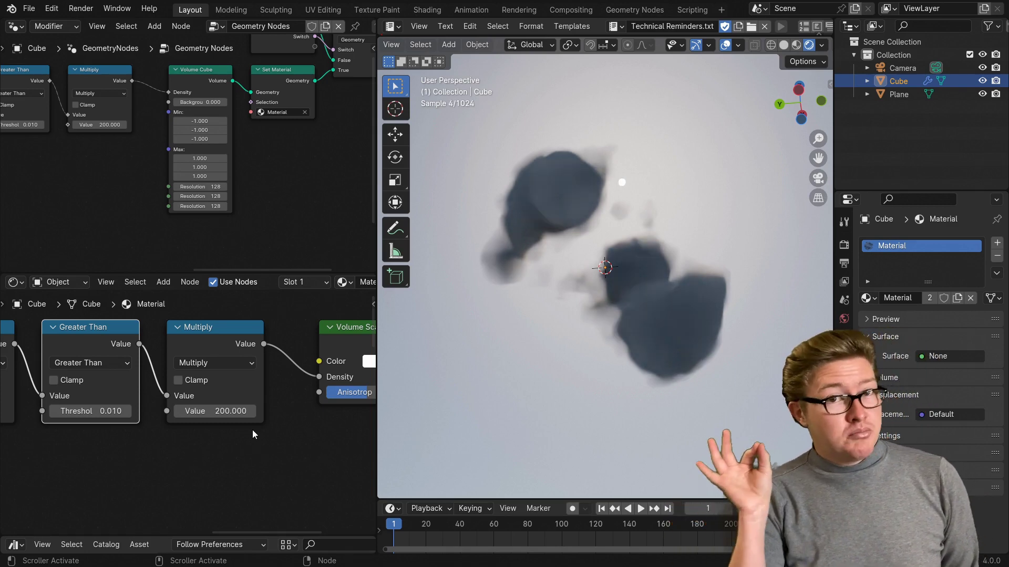
Enlarge the Geometry Nodes editor and examine its density chain from the Voronoi Texture through Volume Cube, Set Material and Switch
scroll(252, 430, "down", 2)
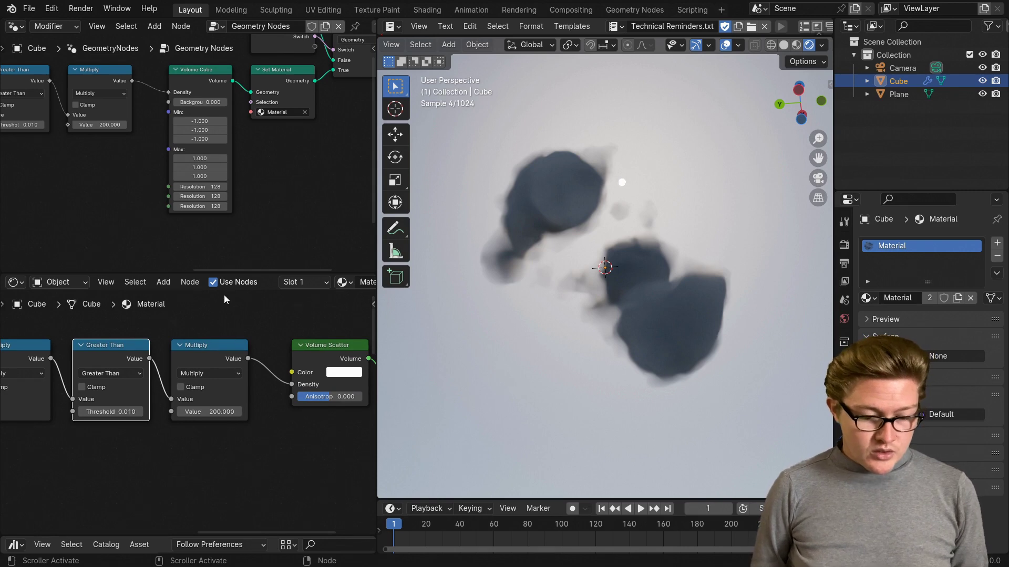
left_click_drag(194, 273, 193, 319)
scroll(204, 257, "down", 3)
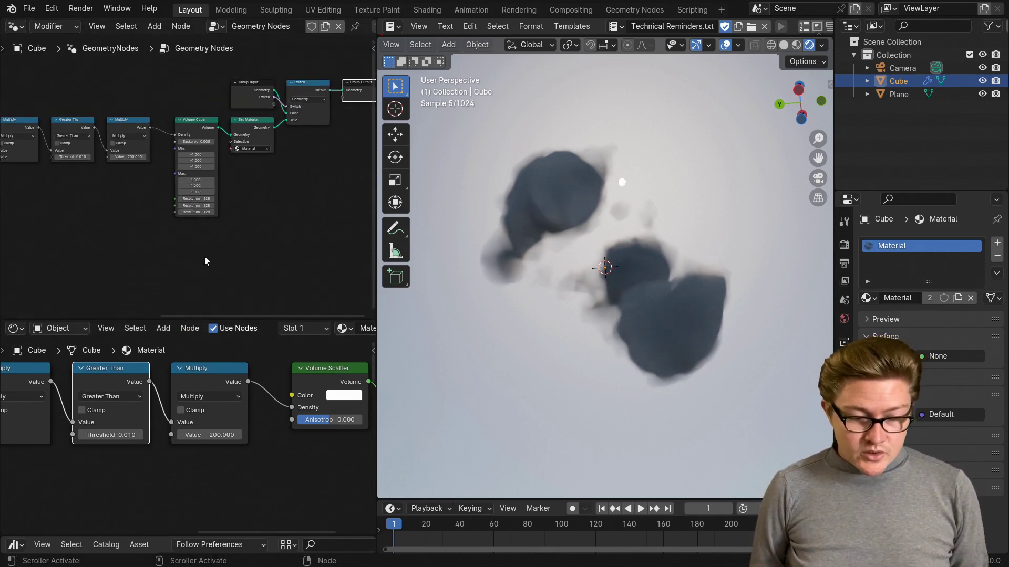
middle_click_drag(245, 198, 201, 279)
scroll(104, 288, "down", 3)
middle_click_drag(104, 288, 189, 239)
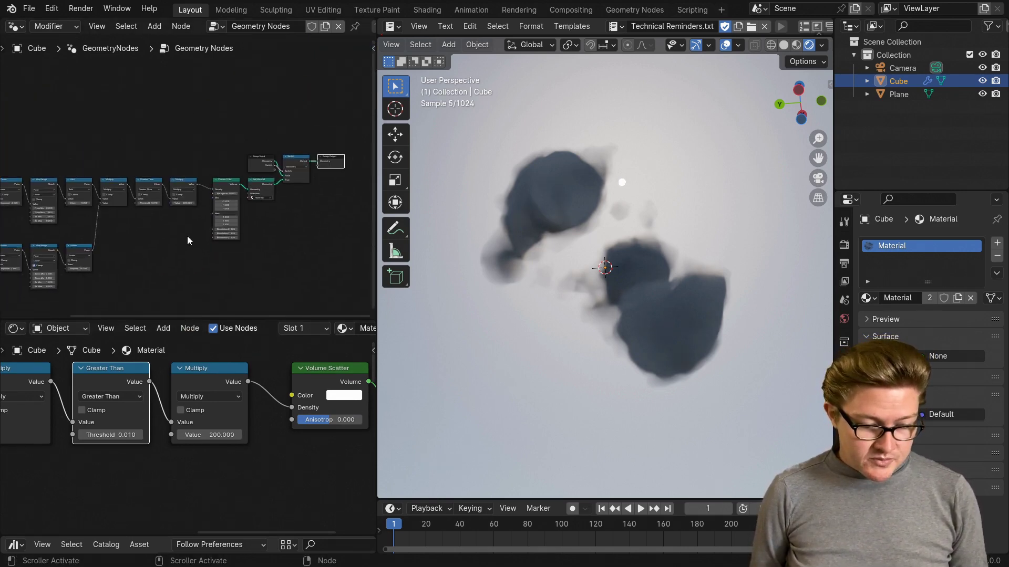
scroll(133, 264, "down", 3)
middle_click_drag(133, 265, 143, 246)
scroll(150, 235, "up", 2)
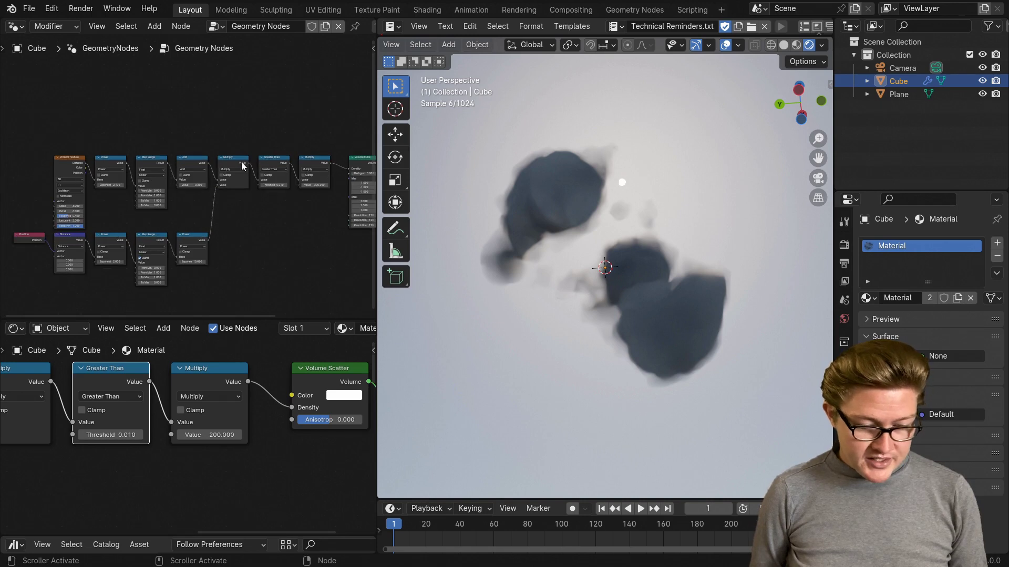
middle_click_drag(288, 221, 105, 226)
scroll(105, 226, "up", 3)
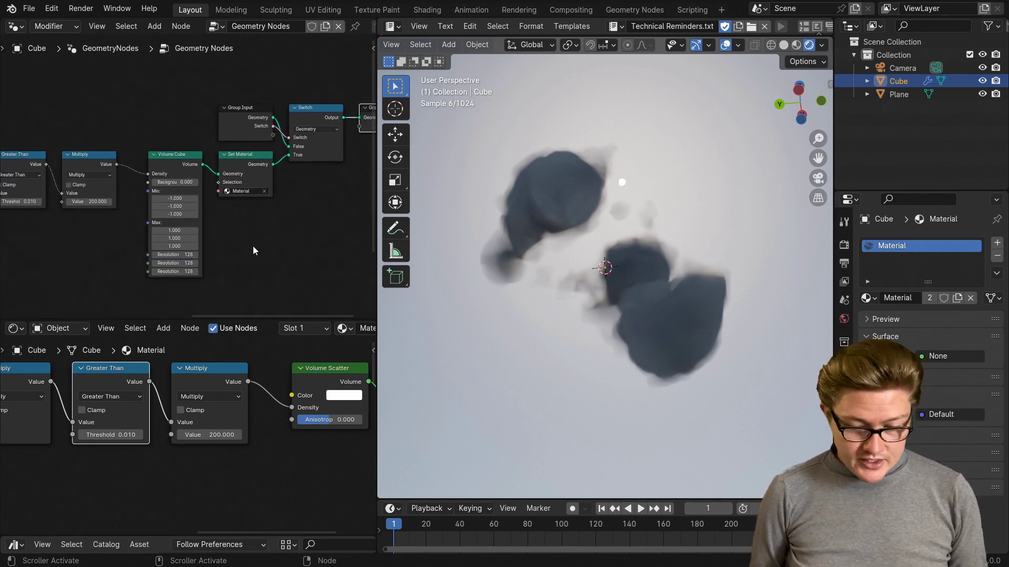
Enable Switch in the cube's Geometry Nodes modifier and cut the material link from Multiply to the Volume Scatter's Density
left_click(844, 379)
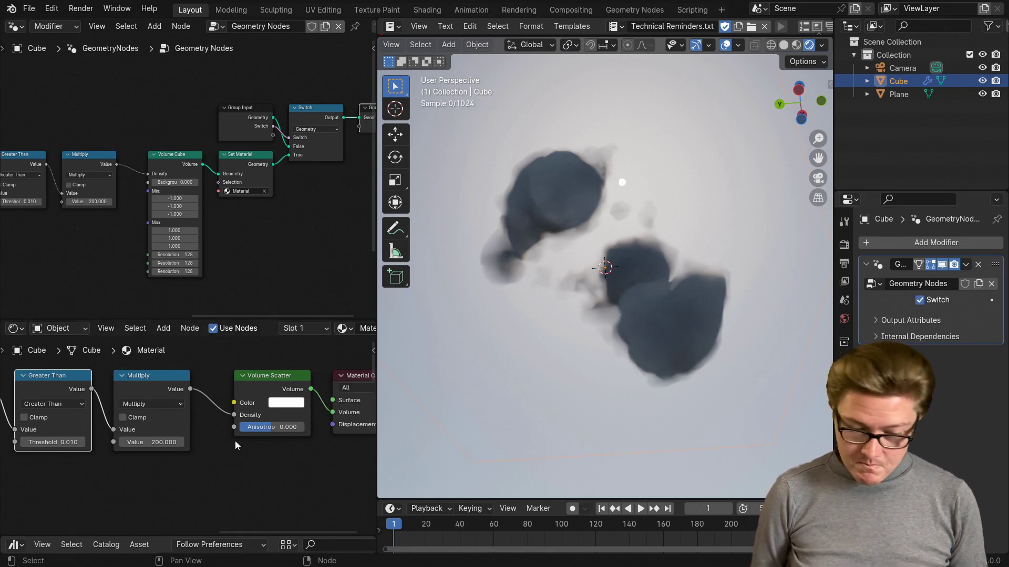
middle_click_drag(256, 428, 211, 440)
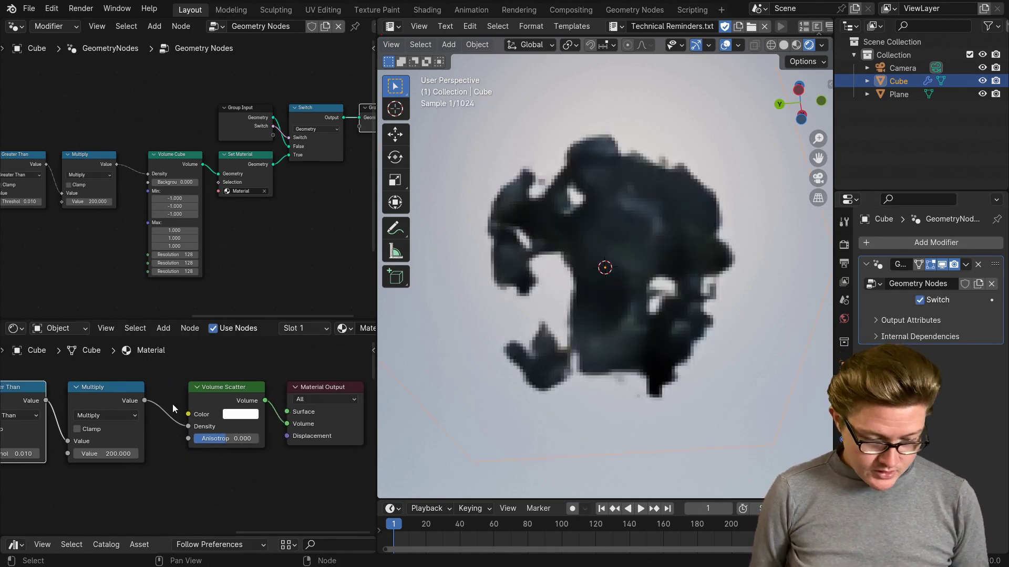
right_click_drag(168, 394, 158, 437, "ctrl")
scroll(172, 447, "down", 2)
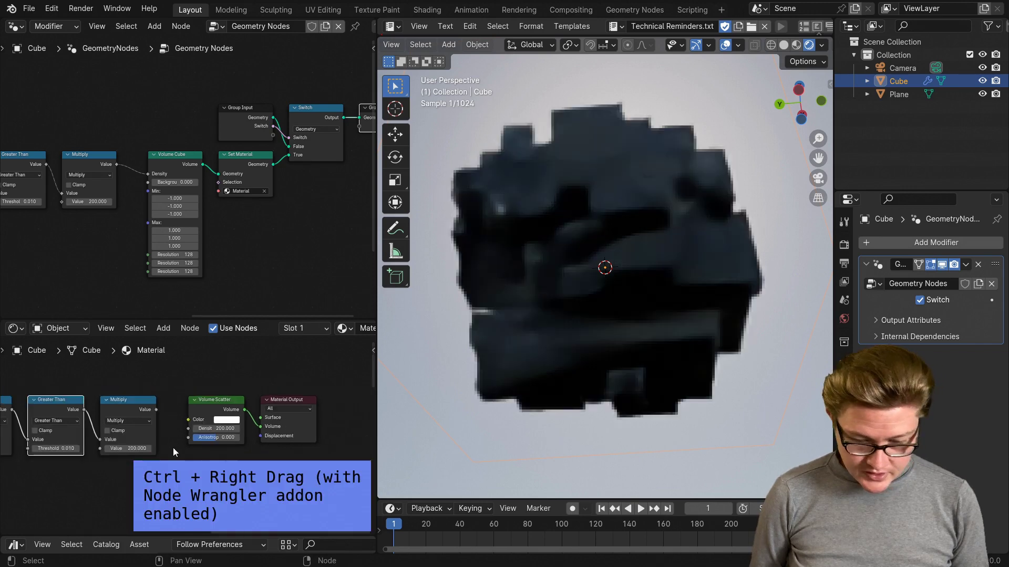
middle_click_drag(663, 233, 427, 333)
scroll(231, 462, "down", 4)
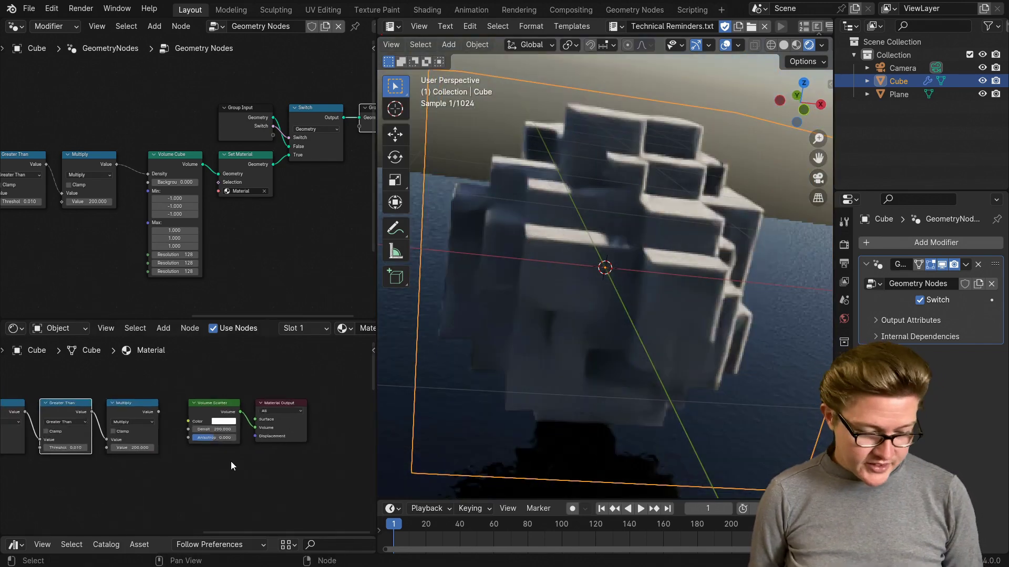
Add an Attribute node to the cube's material and set its name to density
middle_click_drag(227, 482, 268, 396)
scroll(219, 215, "up", 2)
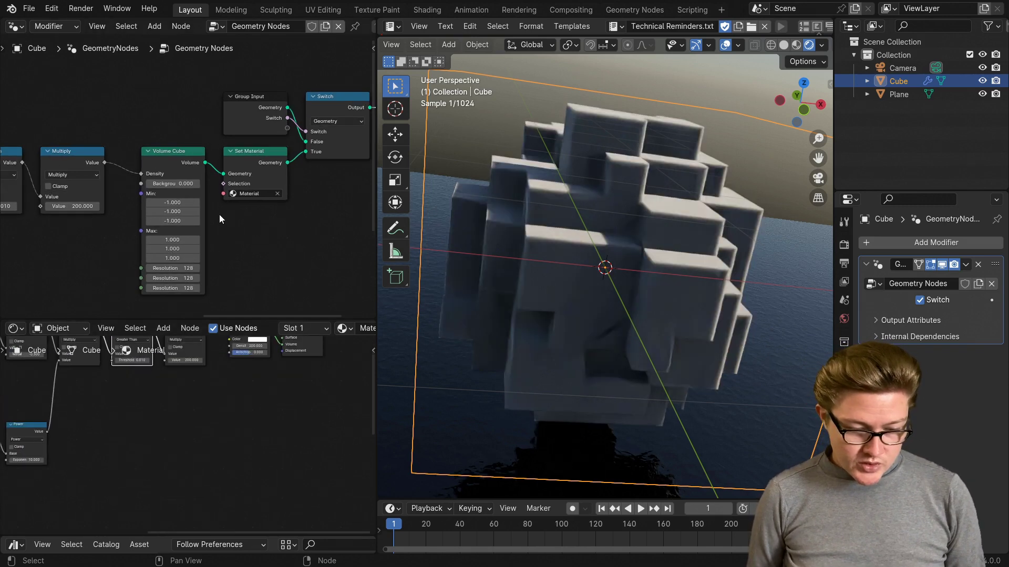
middle_click_drag(191, 183, 153, 176)
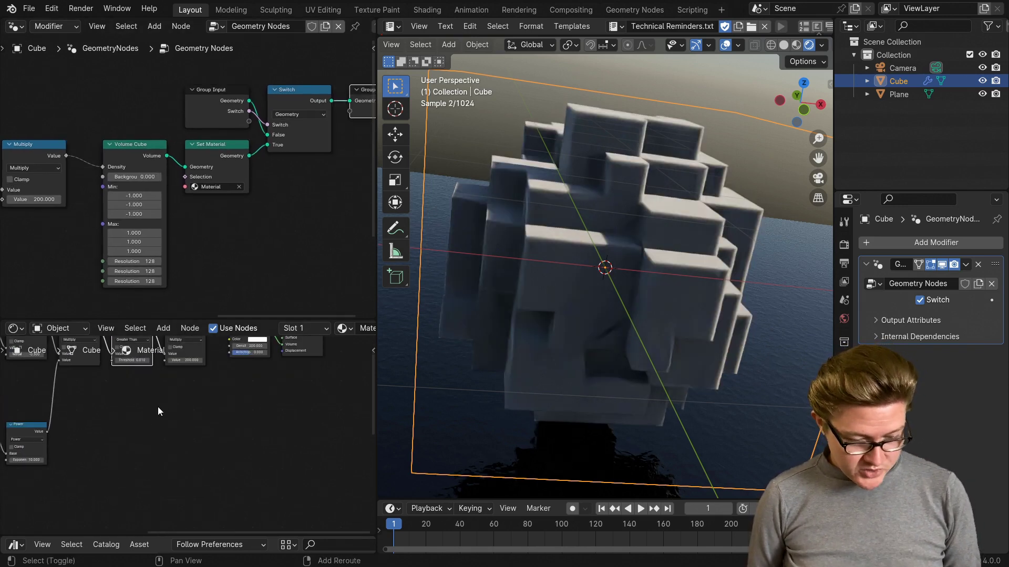
key("shift+a")
type("att")
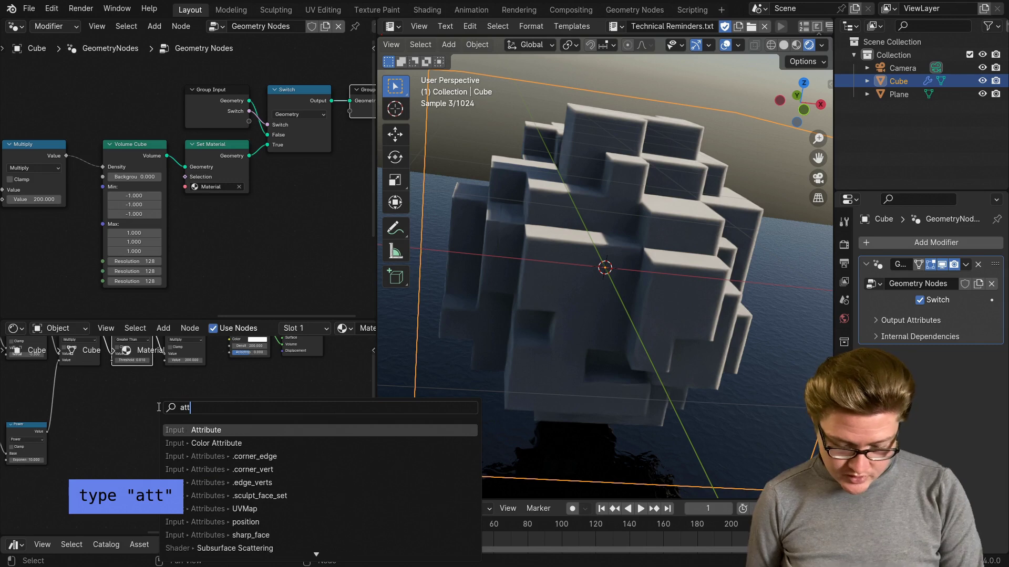
key("Return")
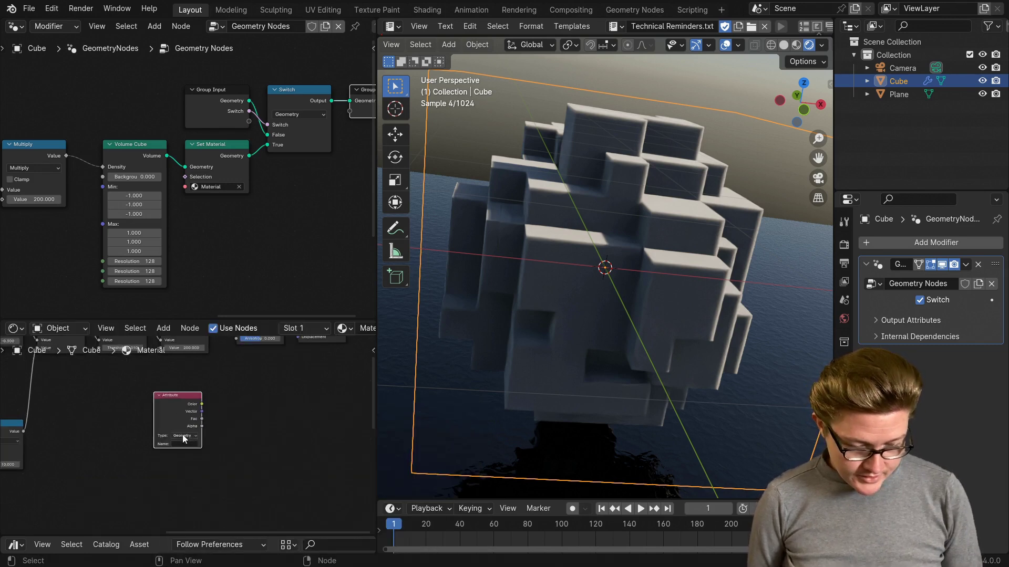
left_click(178, 446)
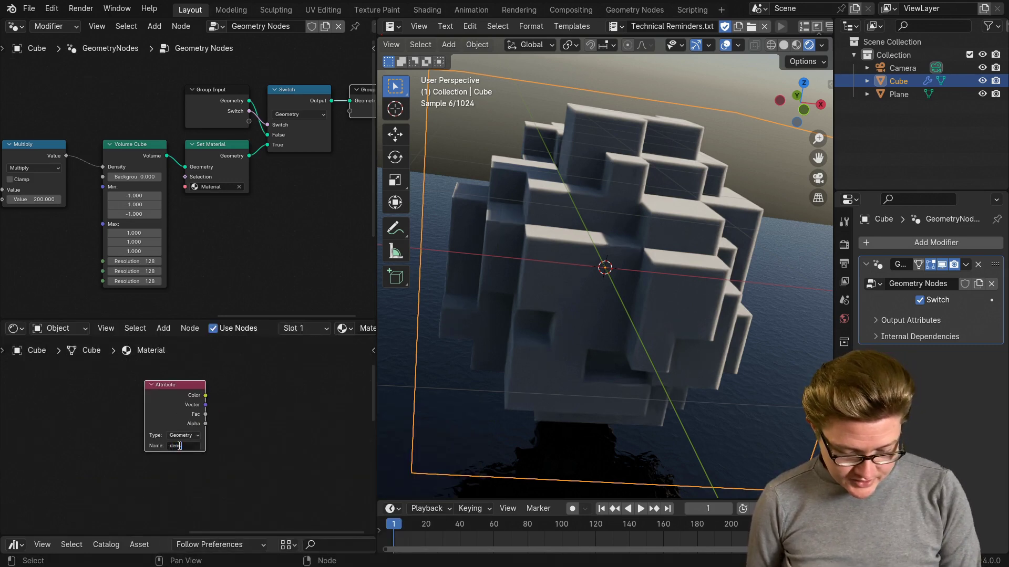
Connect the Attribute node's Fac output to the Volume Scatter's Density and move the Attribute node closer below the Multiply node
middle_click_drag(243, 390, 219, 462)
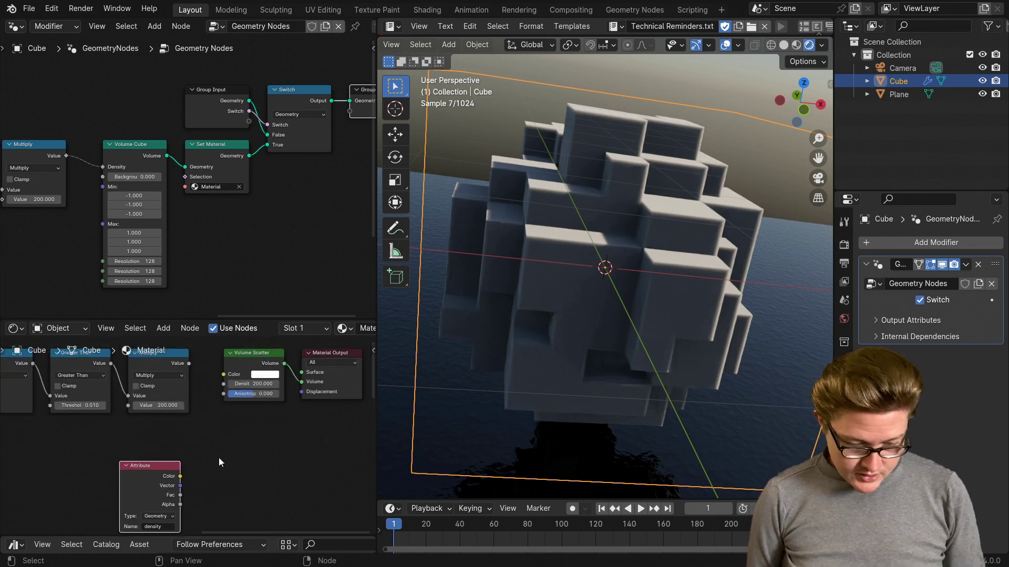
left_click_drag(180, 496, 214, 419)
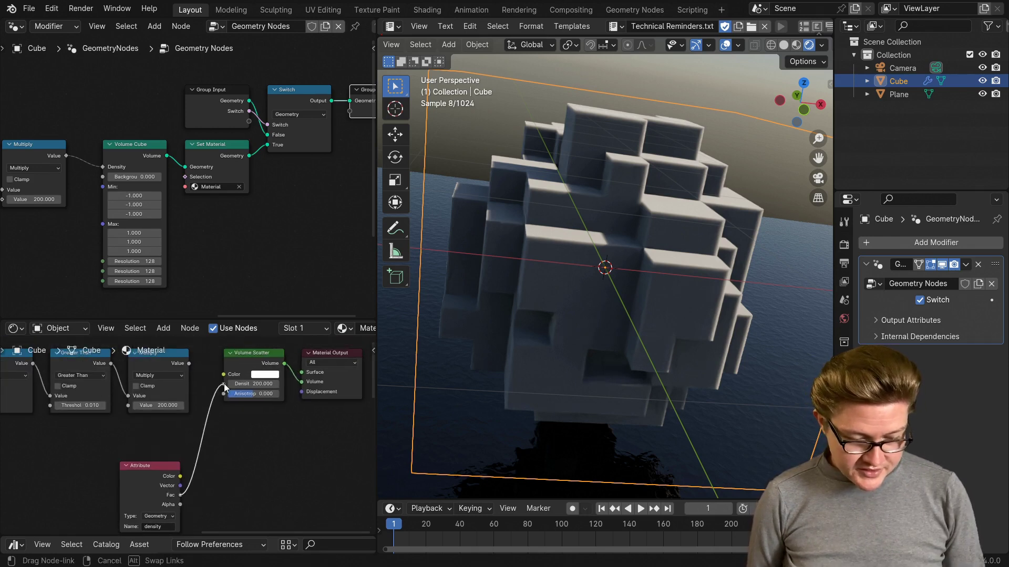
left_click_drag(223, 383, 224, 383)
left_click_drag(154, 477, 168, 442)
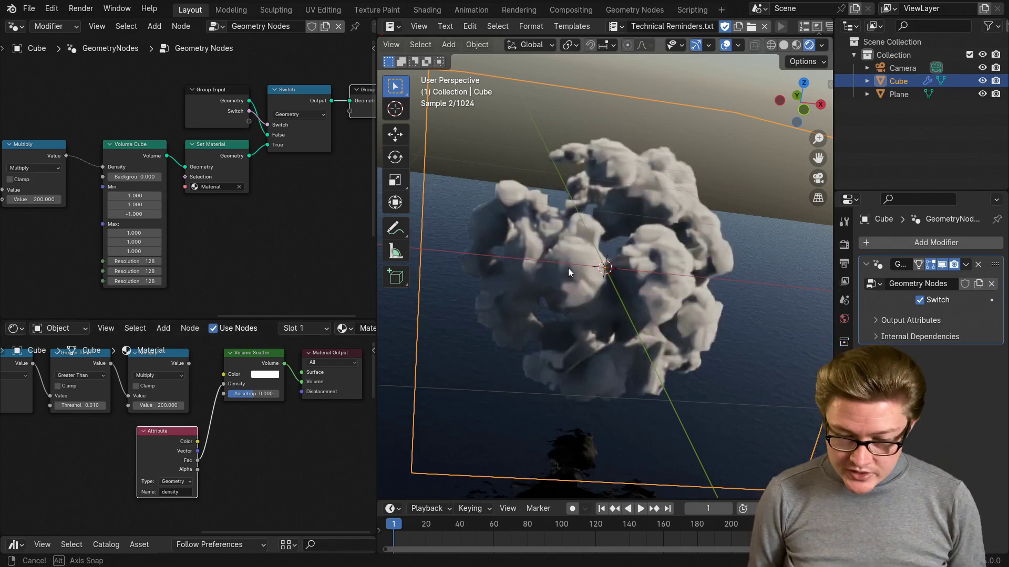
Examine the voxel-based cloud's shape and surface detail from above, the side and below, along with its shader links
middle_click_drag(568, 268, 695, 204)
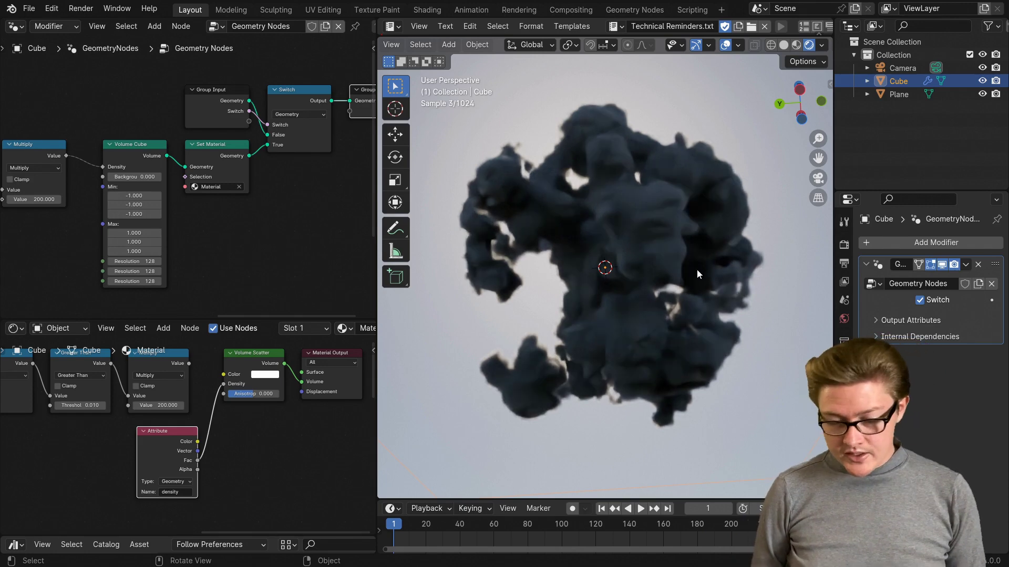
middle_click_drag(733, 179, 578, 278)
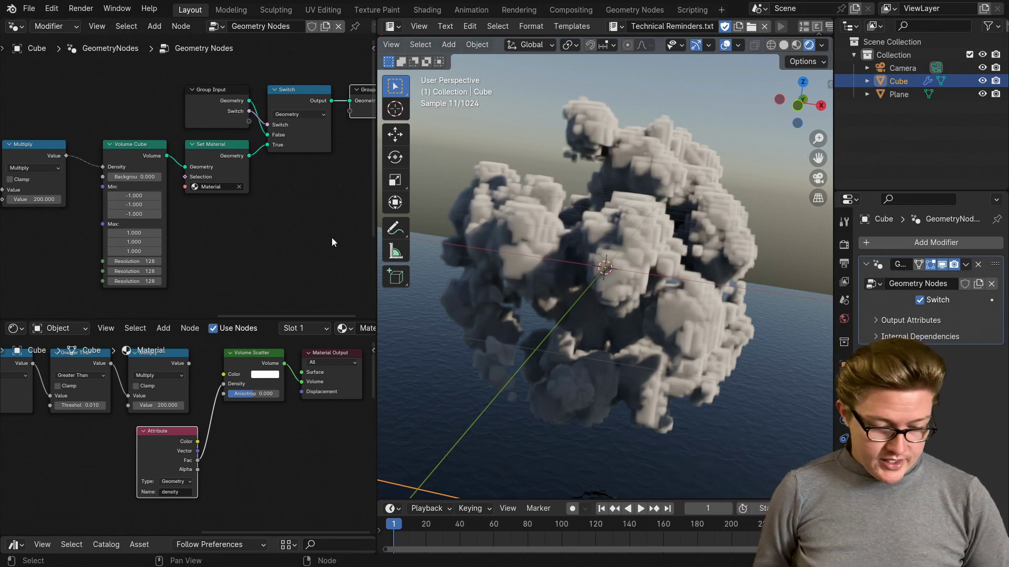
scroll(248, 426, "up", 2)
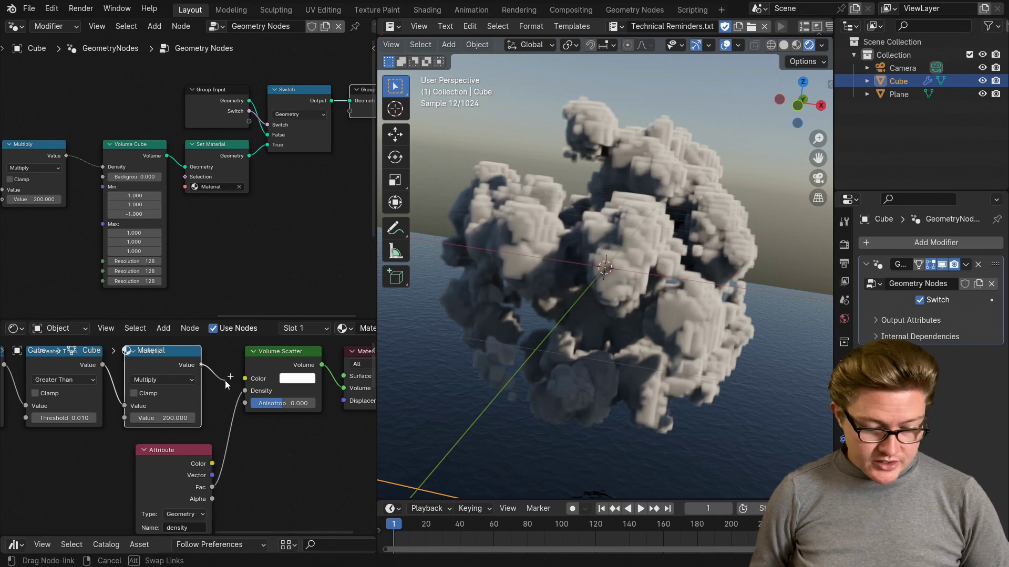
left_click_drag(225, 381, 227, 387)
scroll(252, 447, "down", 2)
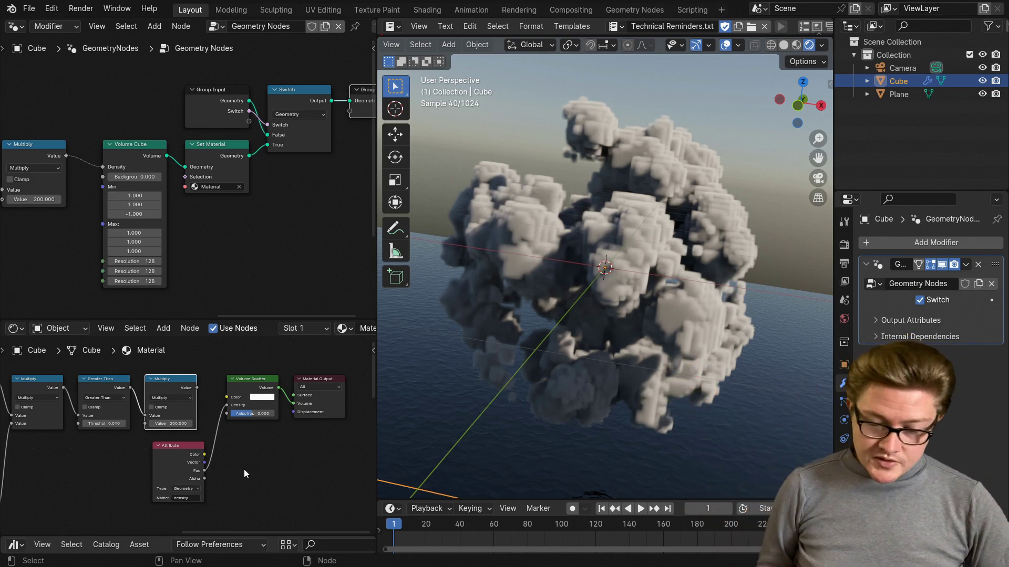
scroll(518, 355, "down", 3)
middle_click_drag(518, 355, 562, 279)
scroll(578, 307, "up", 3)
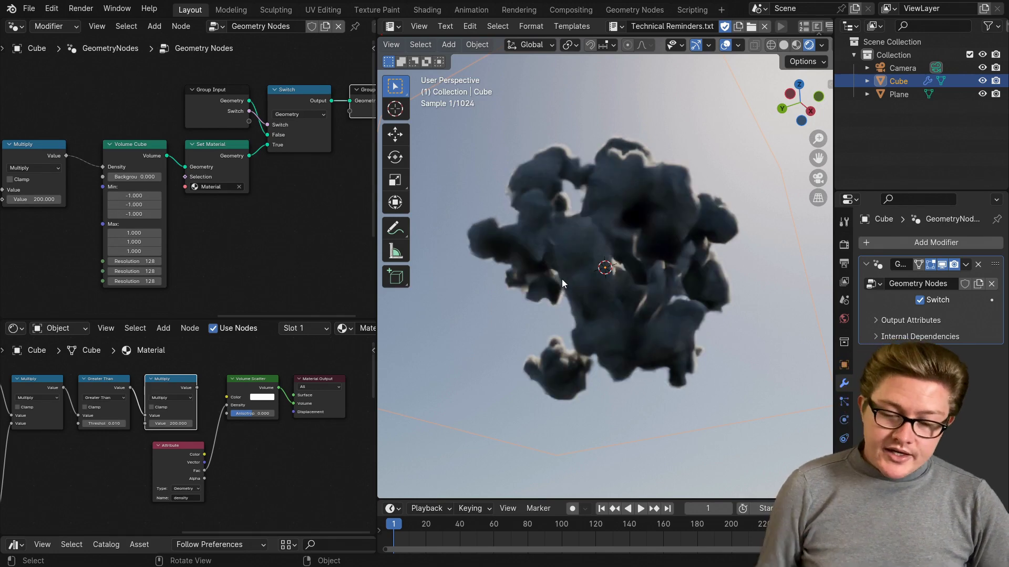
Disable Switch in the Geometry Nodes modifier and reconnect the material's Multiply output to the Volume Scatter's Density
scroll(565, 266, "down", 2)
middle_click_drag(559, 298, 616, 245)
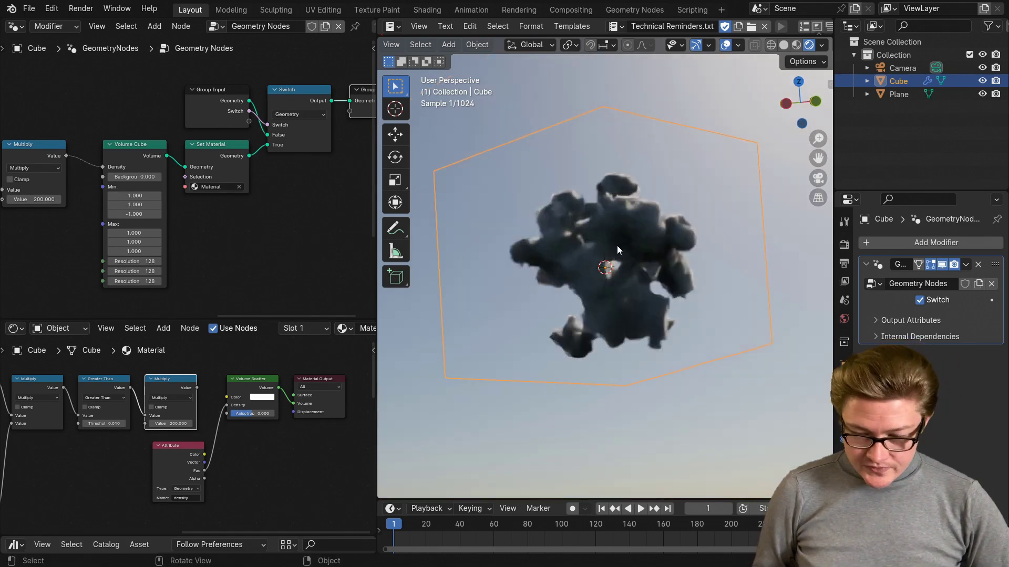
left_click(919, 300)
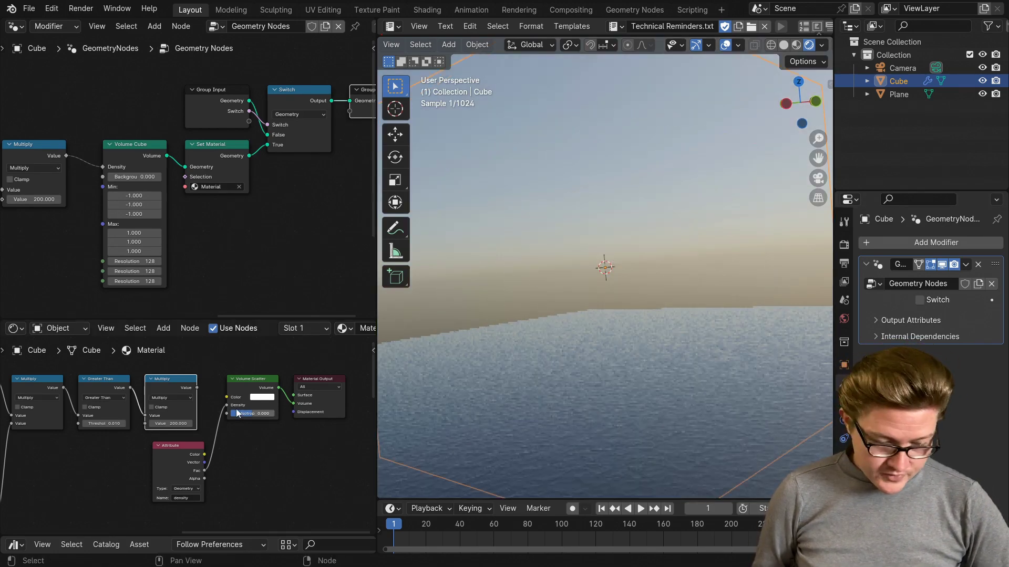
left_click_drag(229, 406, 227, 405)
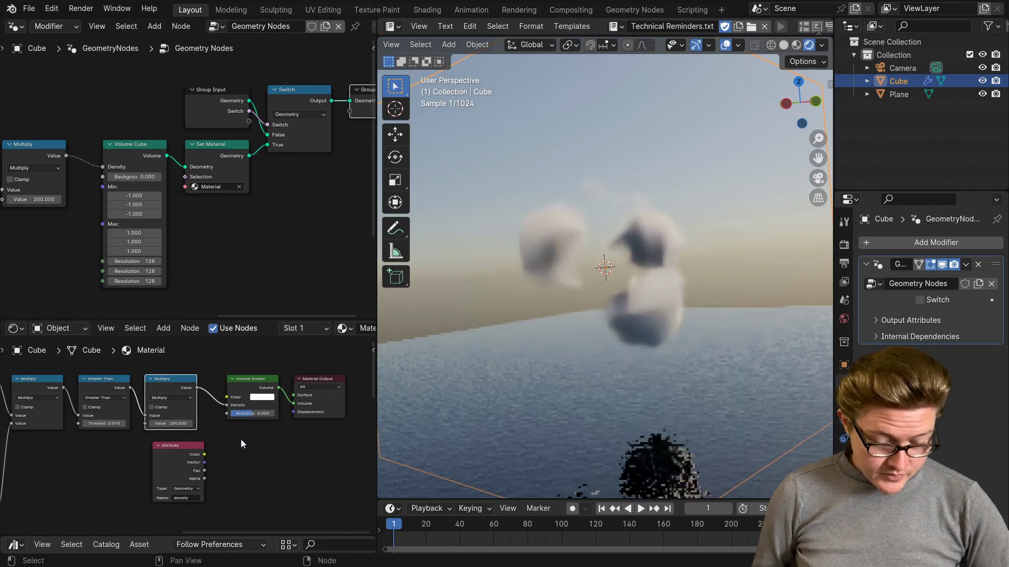
Examine the shader-driven cloud and its bounding cube in solid and rendered shading from farther away and close up
key("z")
left_click(699, 262)
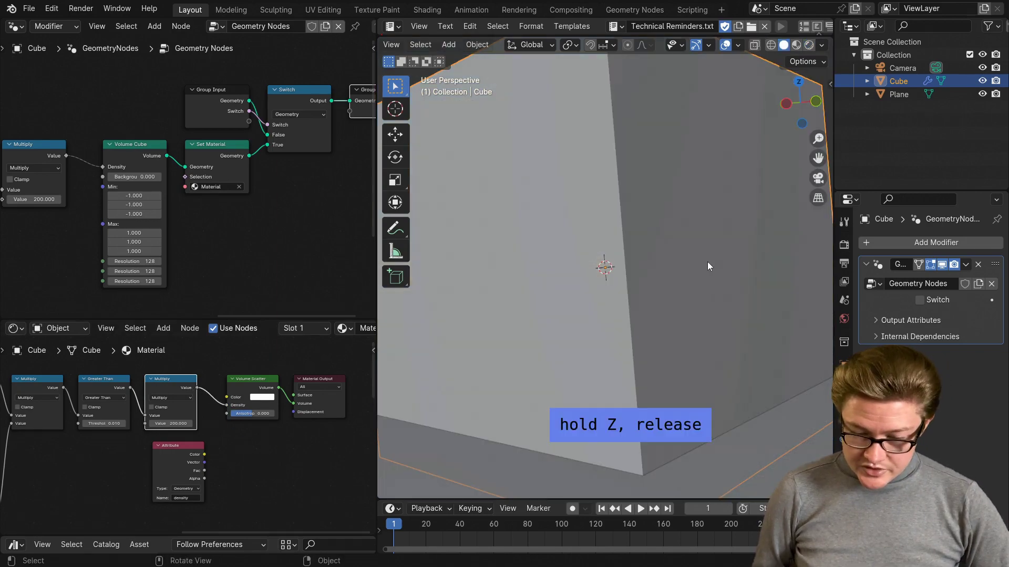
scroll(683, 284, "down", 4)
middle_click_drag(672, 295, 601, 355)
key("g")
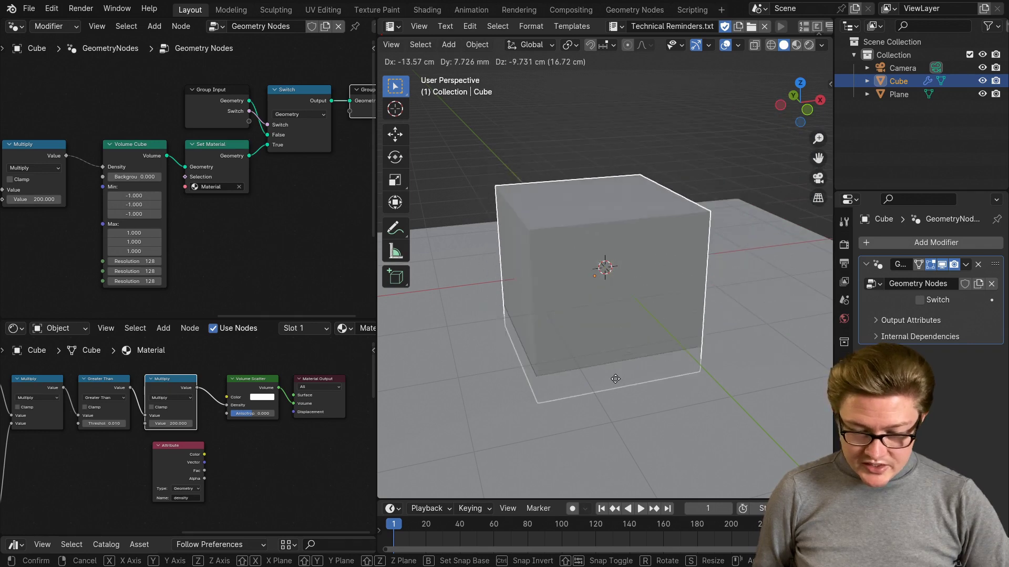
right_click(616, 376)
key("z")
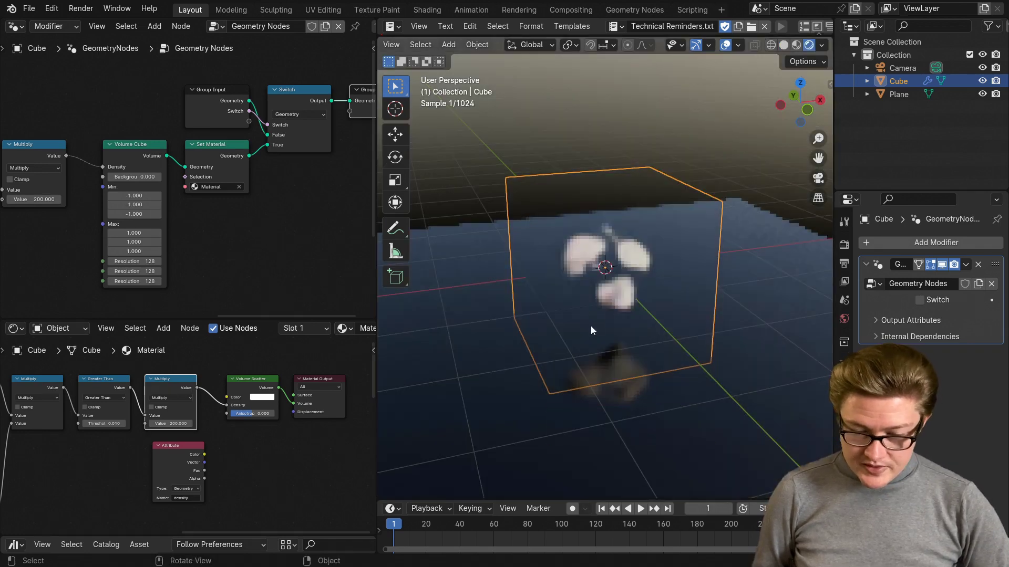
scroll(565, 345, "up", 4)
middle_click_drag(575, 320, 608, 270)
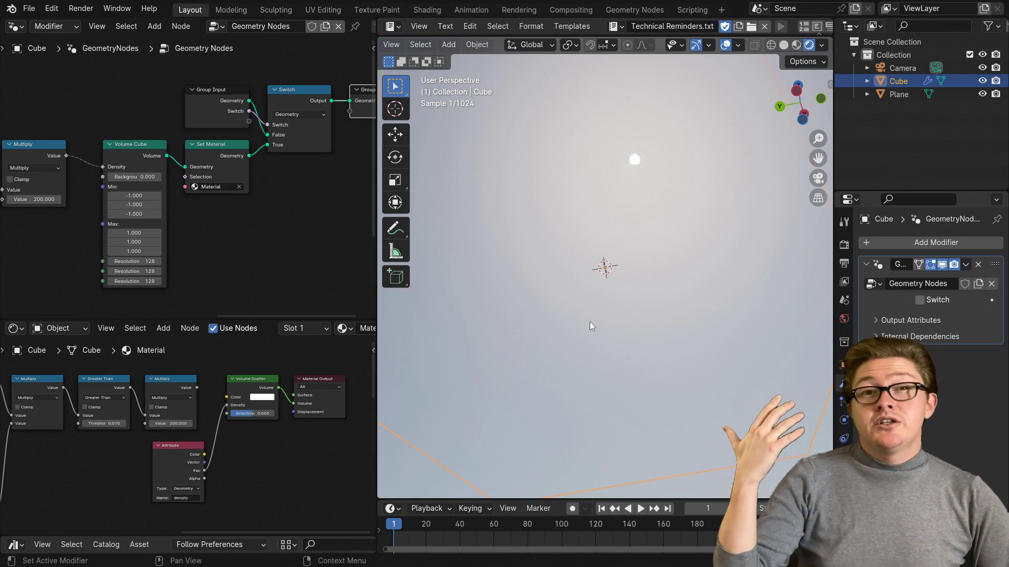
Enable Switch in the Geometry Nodes modifier and reconnect the material's Multiply output to the Volume Scatter's Density
left_click(919, 300)
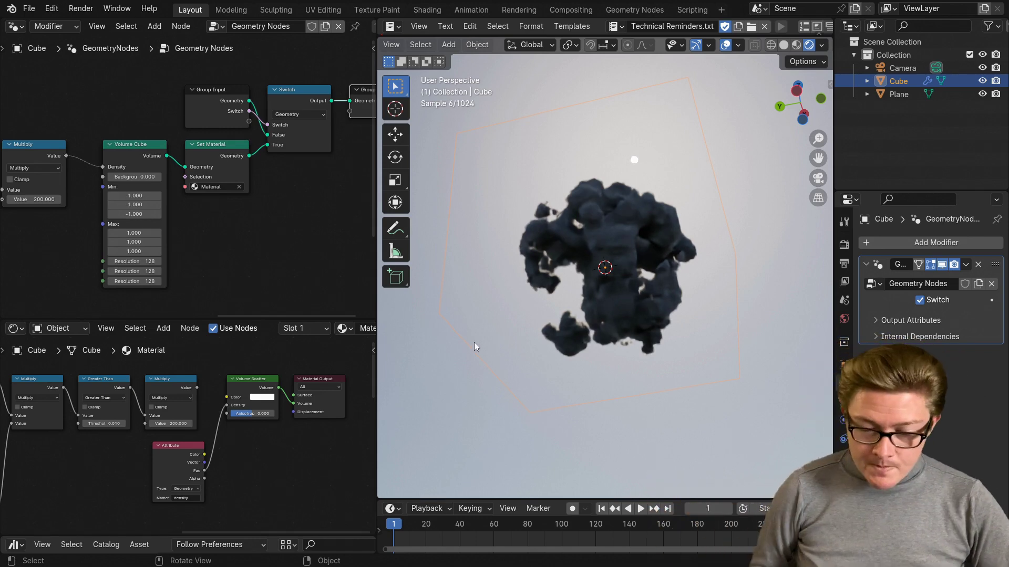
middle_click_drag(563, 289, 567, 277)
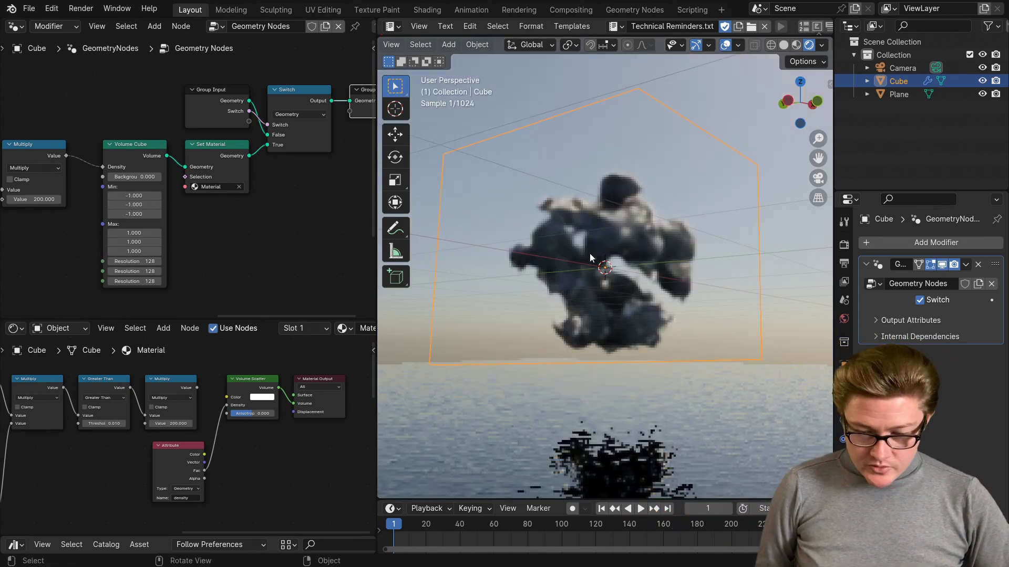
middle_click_drag(632, 242, 570, 315)
scroll(570, 315, "up", 3)
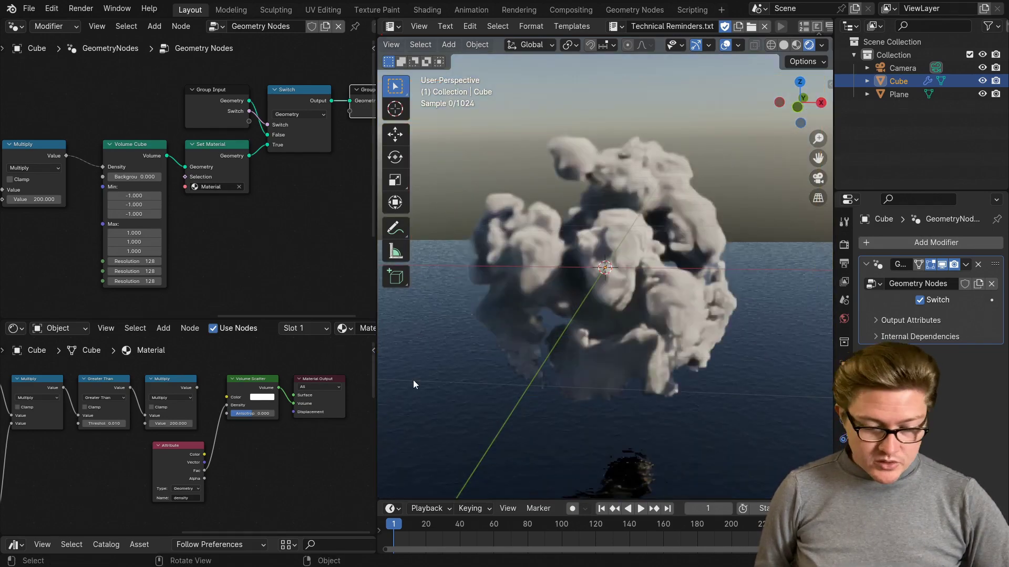
left_click_drag(215, 397, 227, 405)
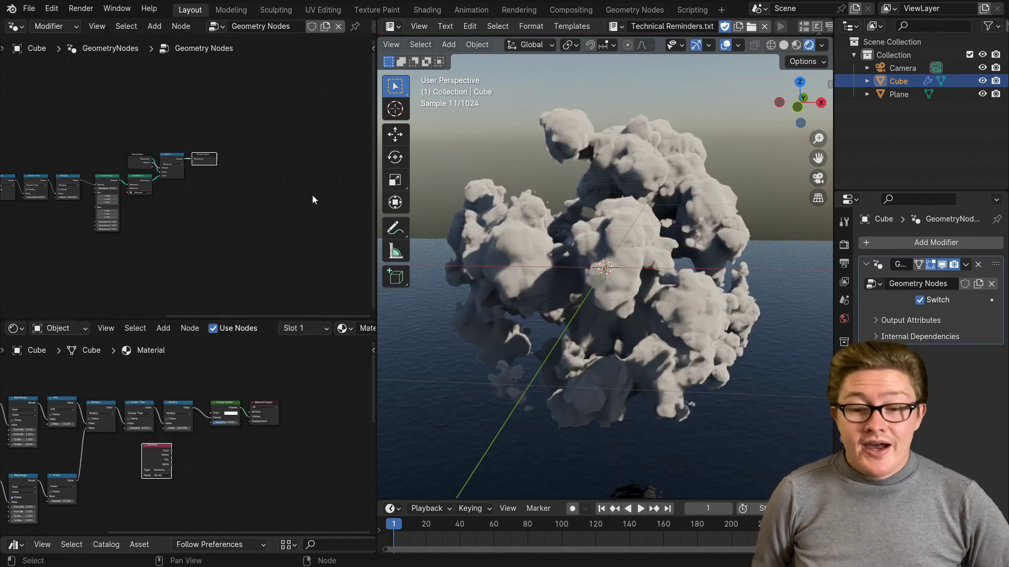
Set the viewport to solid shading and delete the existing cloud cube
key("z")
left_click(641, 269)
scroll(560, 275, "down", 5)
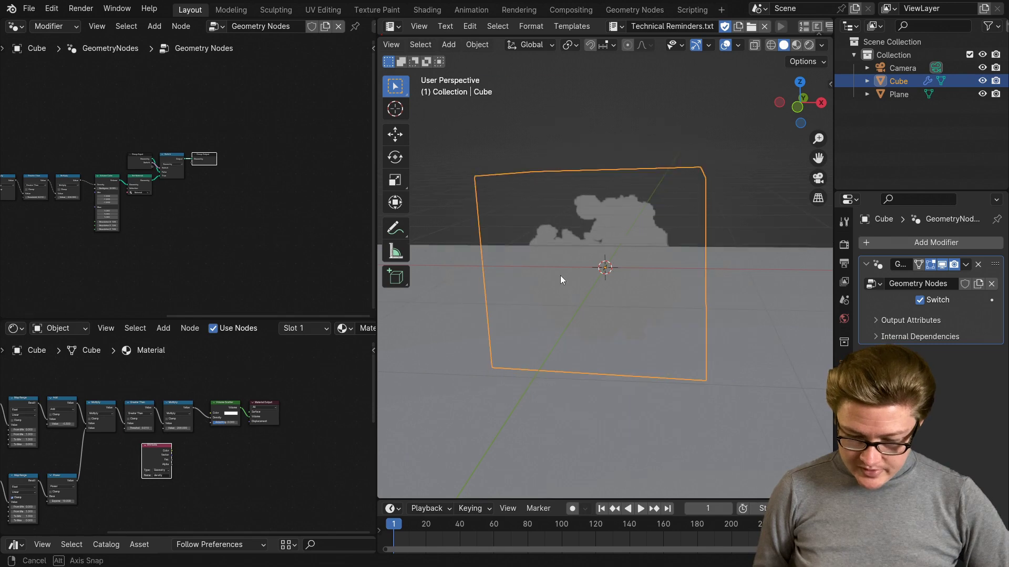
middle_click_drag(560, 276, 656, 294)
middle_click_drag(556, 247, 601, 284)
key("z")
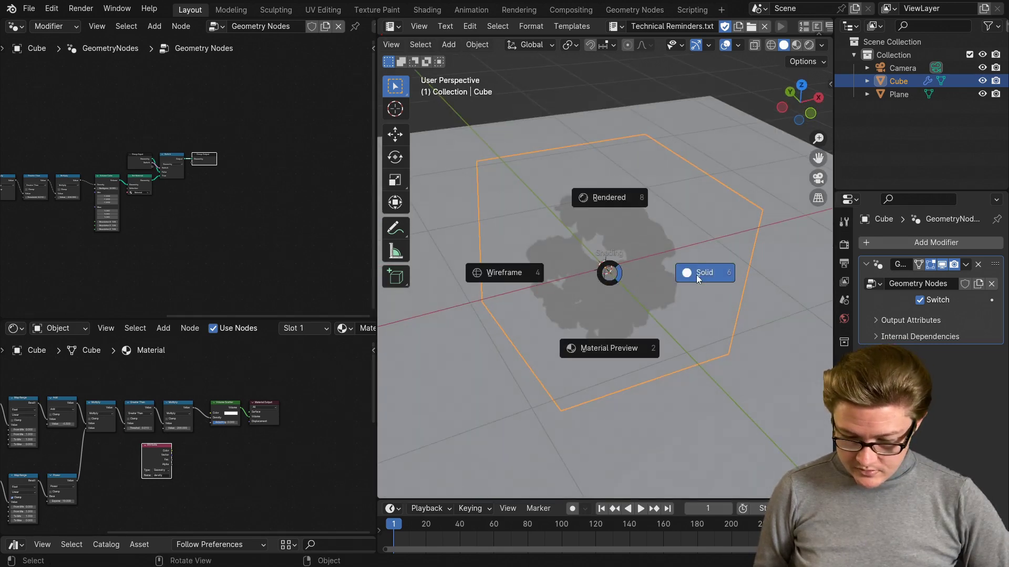
scroll(620, 278, "up", 3)
key("x")
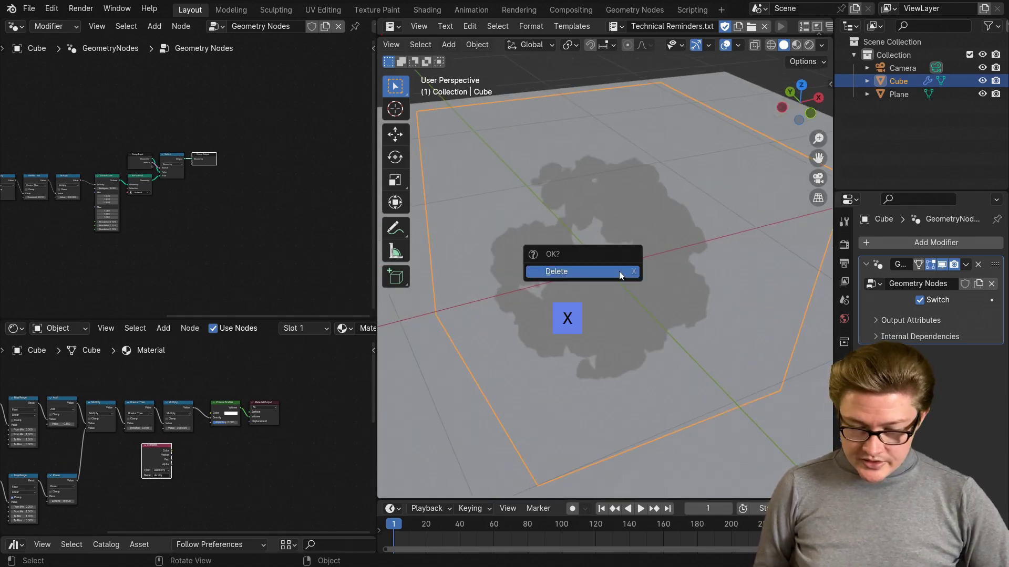
left_click(617, 270)
Add a new mesh cube to the scene and frame it fully in the viewport
middle_click_drag(585, 359, 652, 290)
key("shift+a")
mouse_move(563, 201)
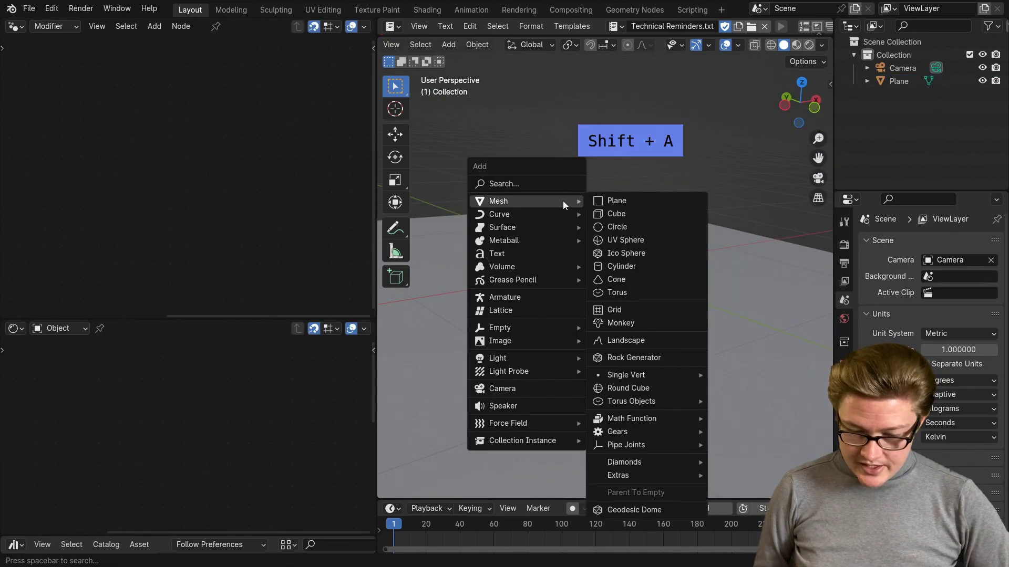
left_click(621, 212)
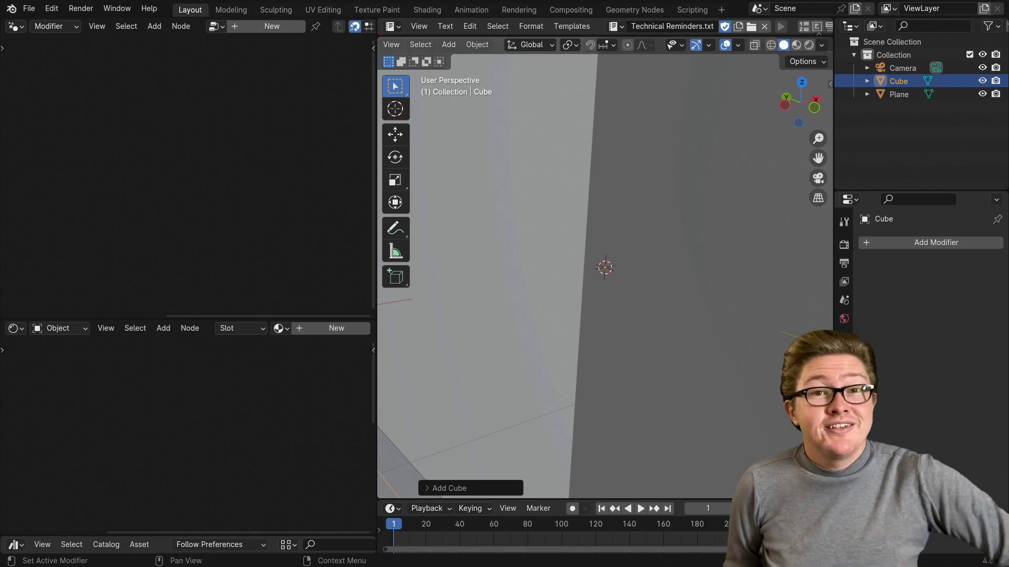
scroll(802, 379, "down", 5)
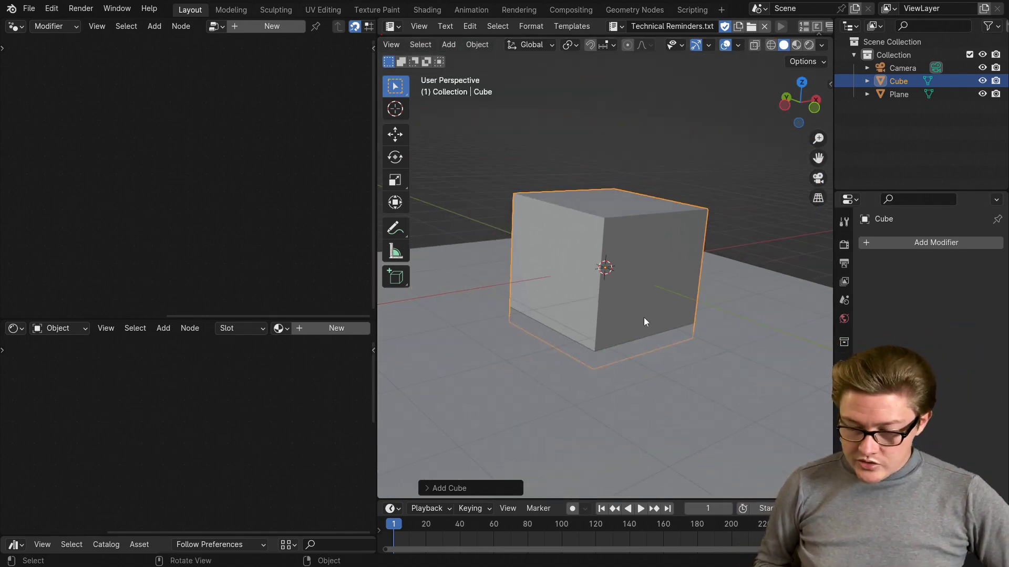
scroll(591, 310, "up", 2)
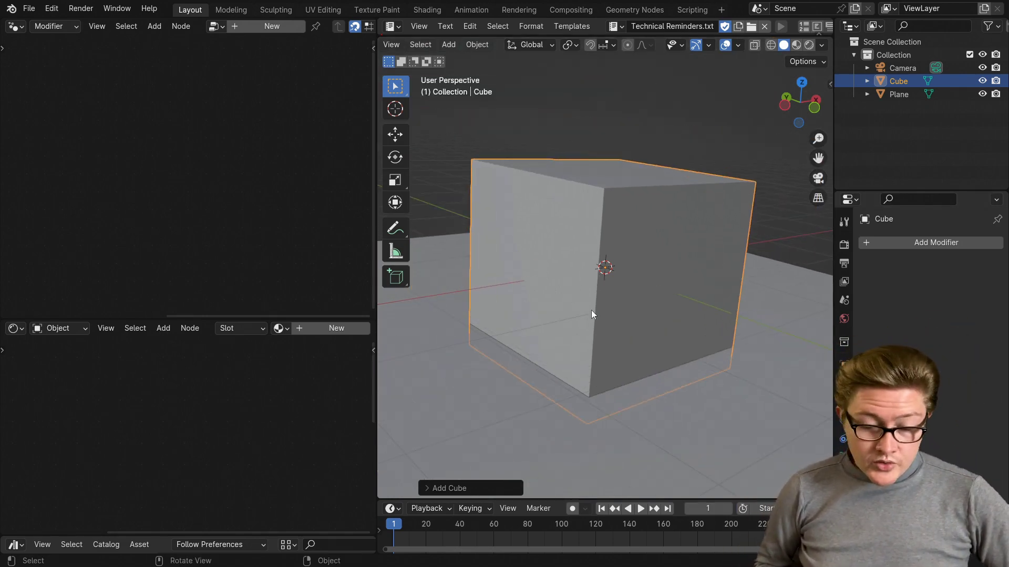
Create a new Geometry Nodes tree on the cube and add a Volume Cube node to it
left_click(254, 26)
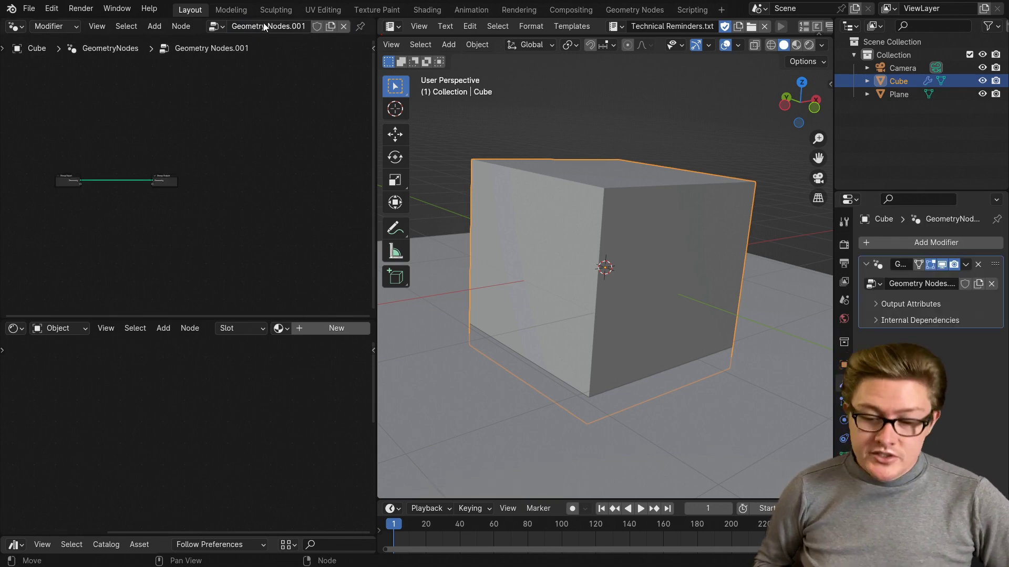
scroll(177, 163, "up", 5)
middle_click_drag(90, 216, 206, 207)
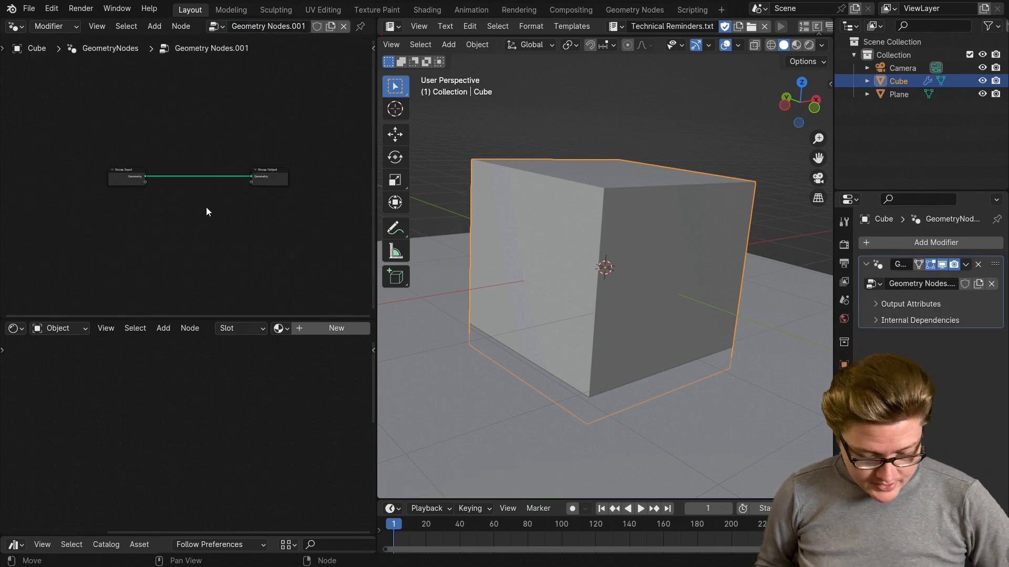
key("shift+a")
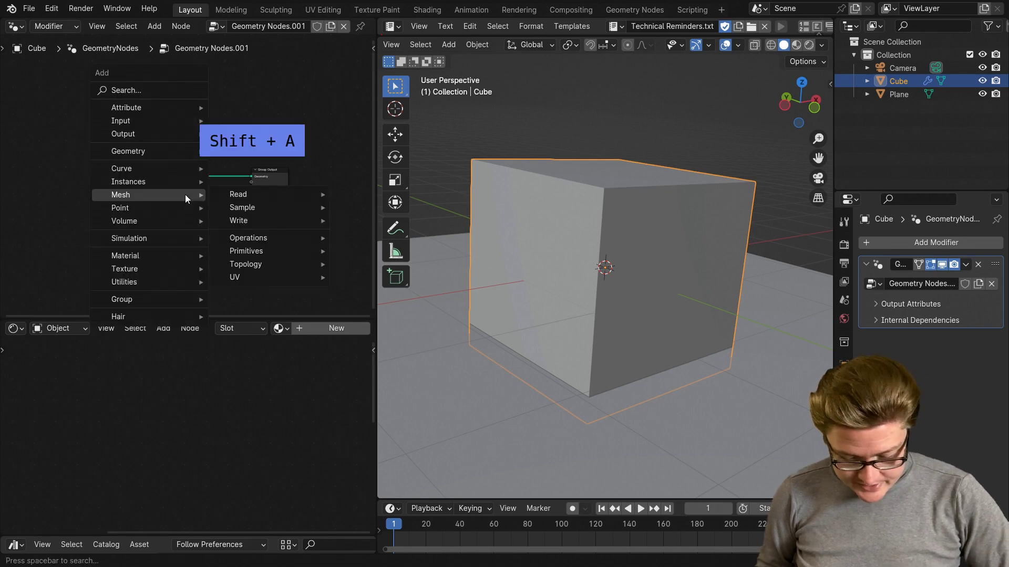
type("volume")
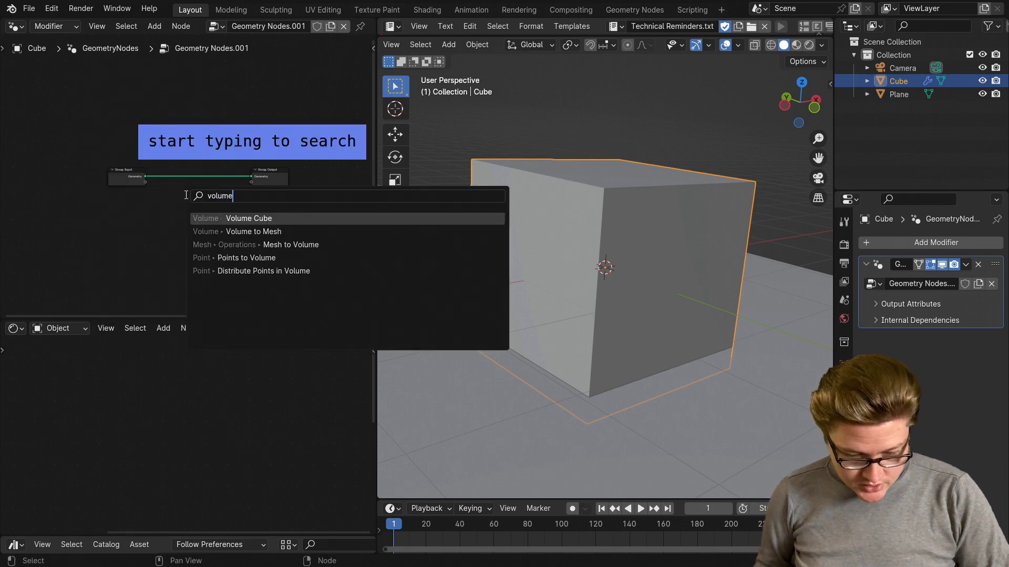
key("Return")
left_click(194, 227)
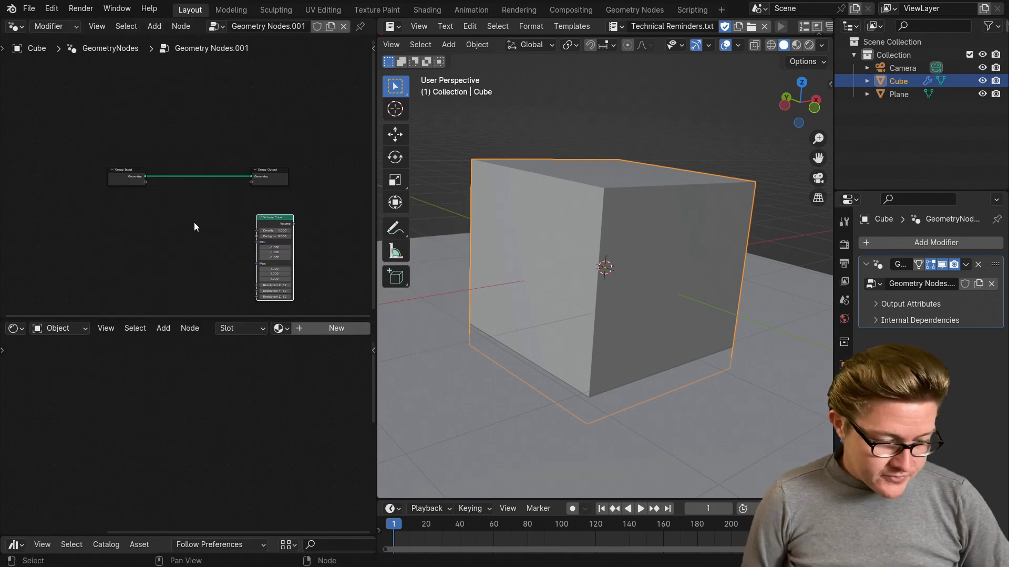
Connect the Volume Cube's Volume output to the Group Output's Geometry and arrange Group Input and Volume Cube side by side
left_click_drag(288, 228, 175, 169)
key("Home")
right_click(175, 169)
middle_click_drag(176, 169, 172, 151)
left_click_drag(72, 158, 47, 121)
mouse_move(162, 146)
left_mouse_down()
mouse_move(169, 140)
mouse_move(145, 183)
mouse_move(132, 165)
mouse_move(218, 139)
mouse_move(146, 140)
left_mouse_up()
scroll(179, 184, "up", 2)
scroll(168, 206, "down", 2)
right_click(161, 138)
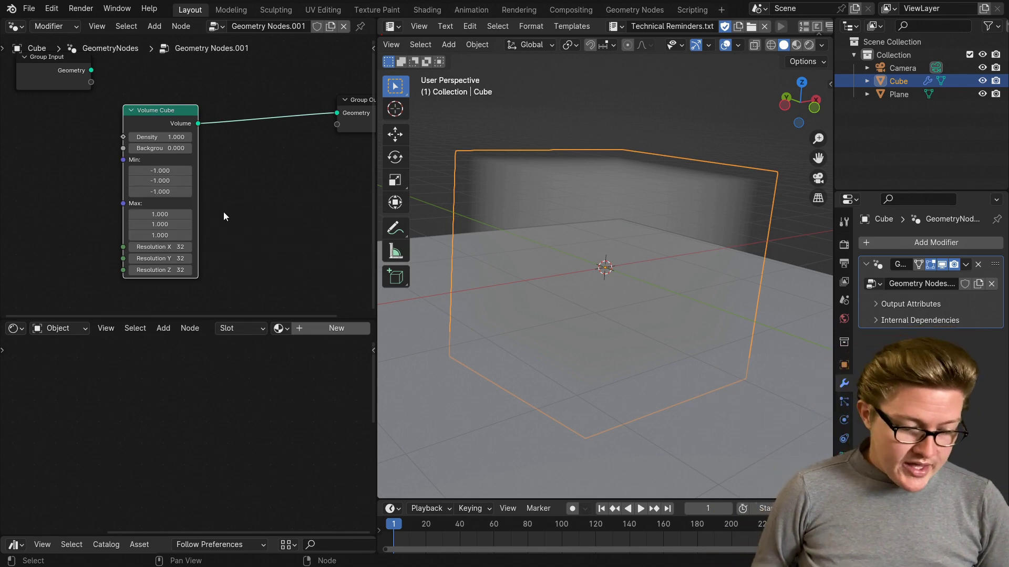
scroll(190, 205, "down", 4)
left_click_drag(77, 105, 27, 168)
left_click_drag(139, 137, 107, 137)
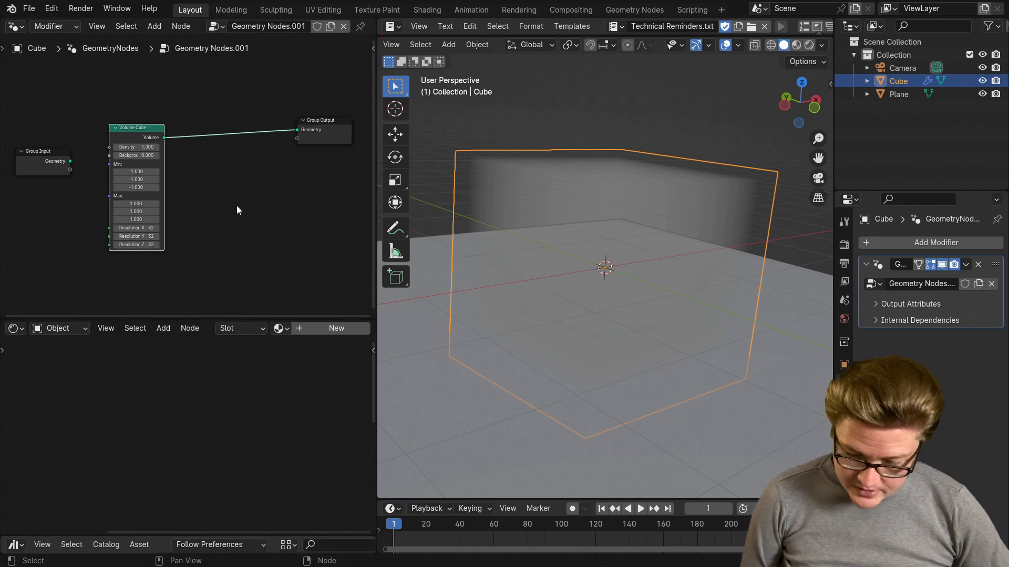
Assign the existing cloud material named Material to the new cube
left_click(843, 475)
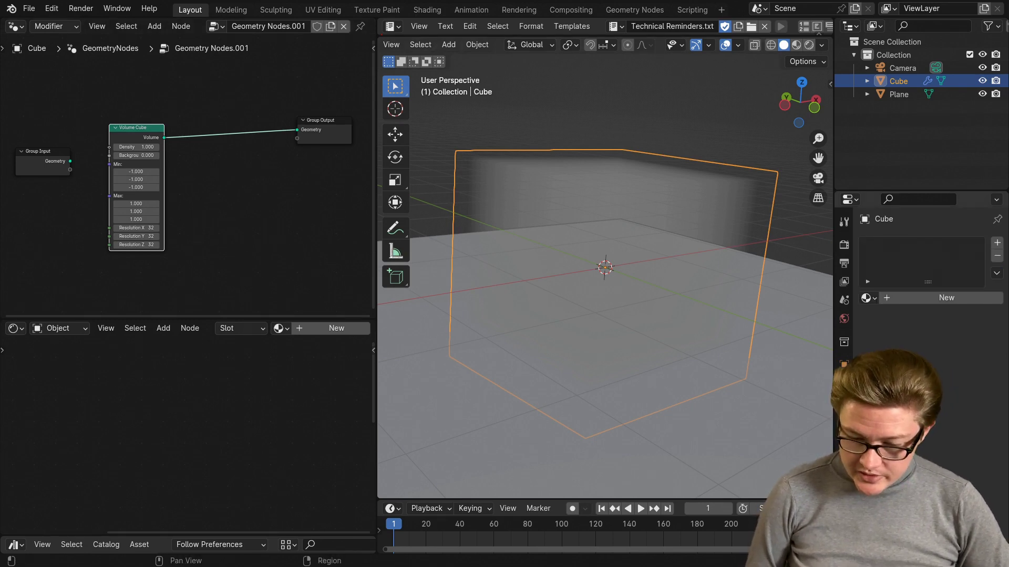
left_click(868, 298)
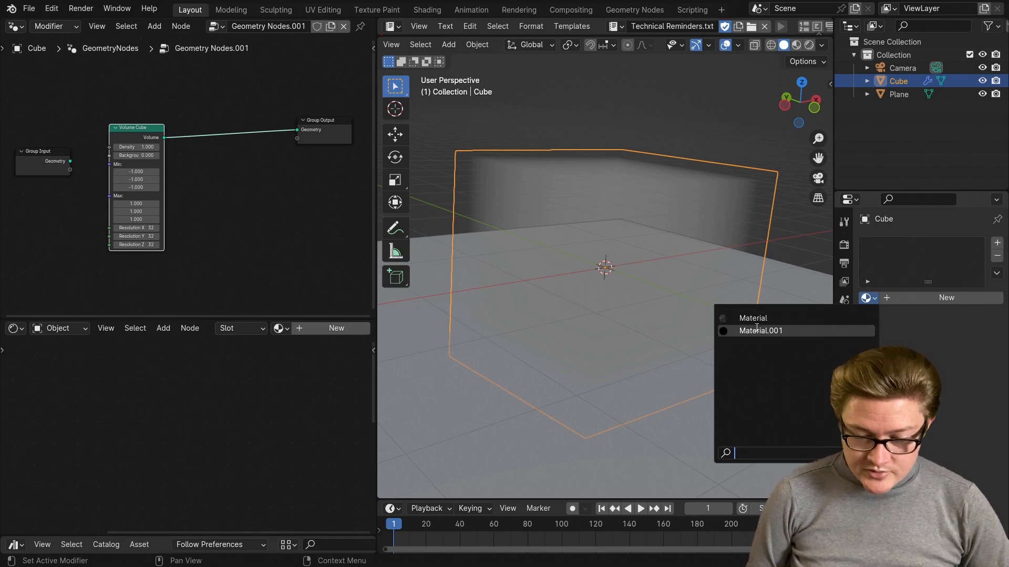
left_click(753, 319)
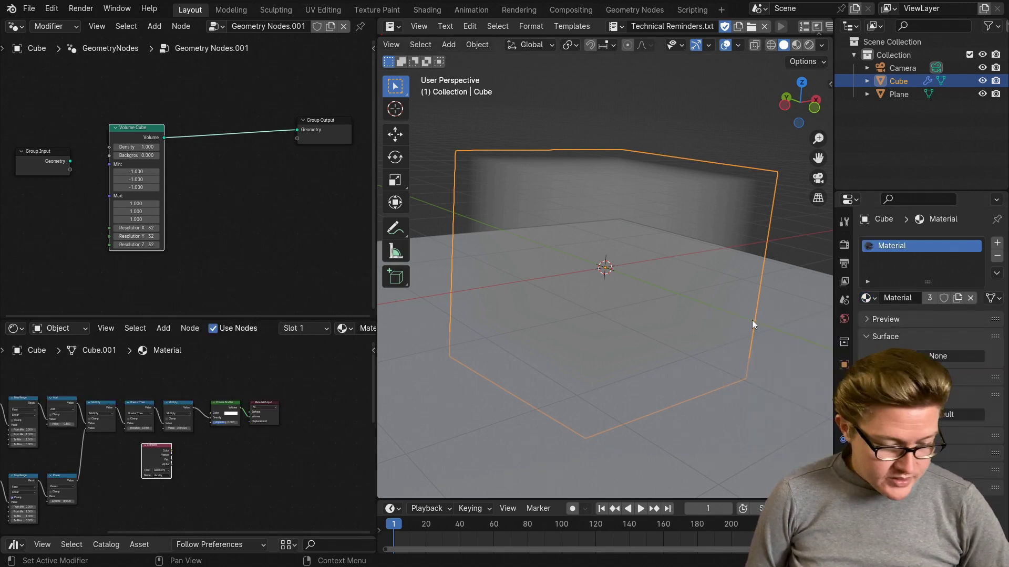
Move the material's Multiply, Greater Than and Multiply nodes into line with the Add node before them
scroll(105, 452, "down", 7)
middle_click_drag(115, 456, 200, 469)
scroll(211, 411, "up", 8)
middle_click_drag(277, 432, 209, 454)
left_click_drag(282, 387, 187, 424)
key("g")
left_click(202, 421)
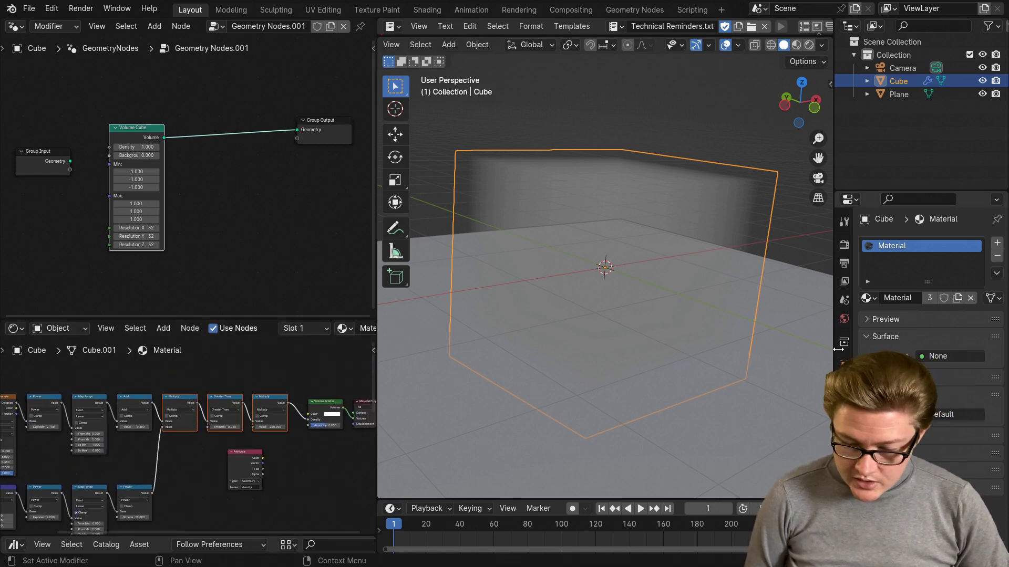
Rename the cube's material to Clouds and return to the cube's modifier settings
double_click(900, 299)
type("Clouds")
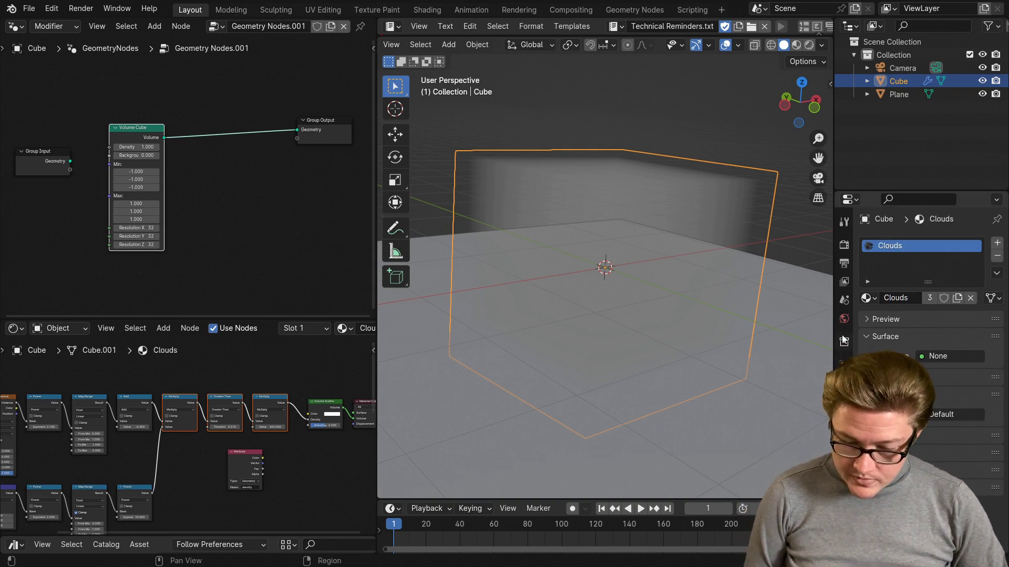
left_click(844, 383)
Add a Set Material node, insert it between Volume Cube and Group Output, and move the Volume Cube away from it
middle_click_drag(210, 217, 235, 208)
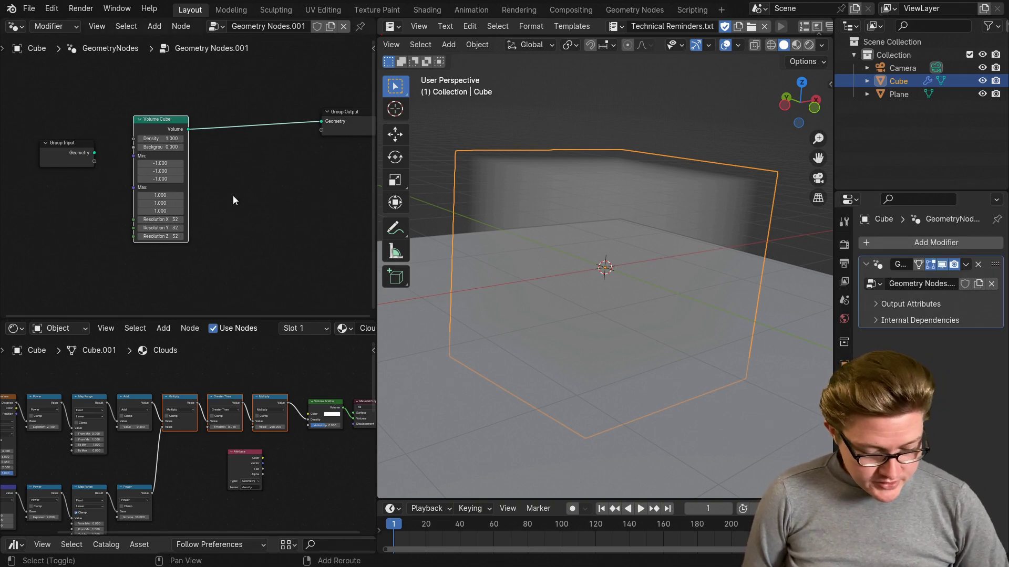
key("shift+a")
type("sa")
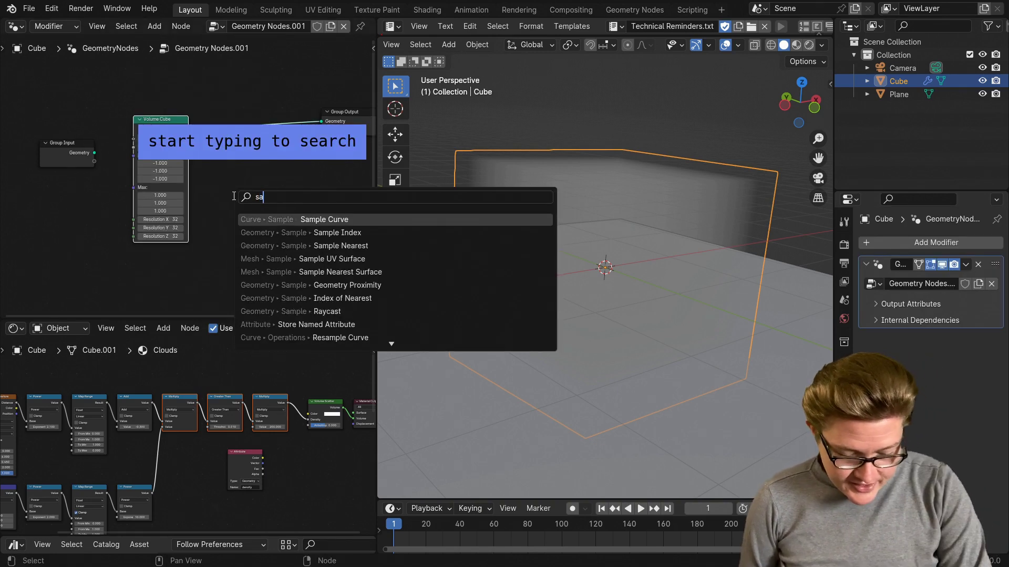
key("BackSpace")
type("etm")
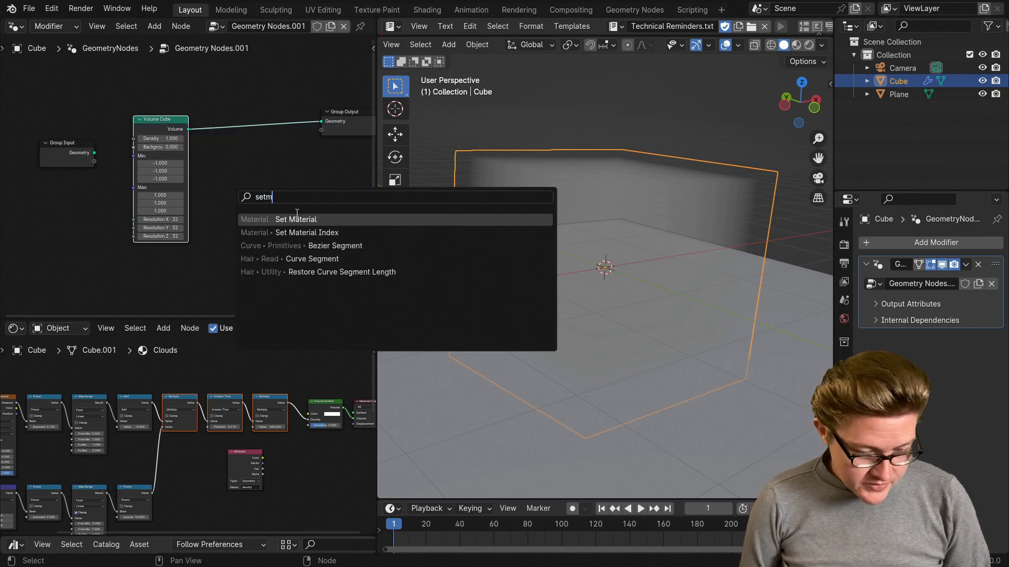
key("Return")
left_click(248, 173)
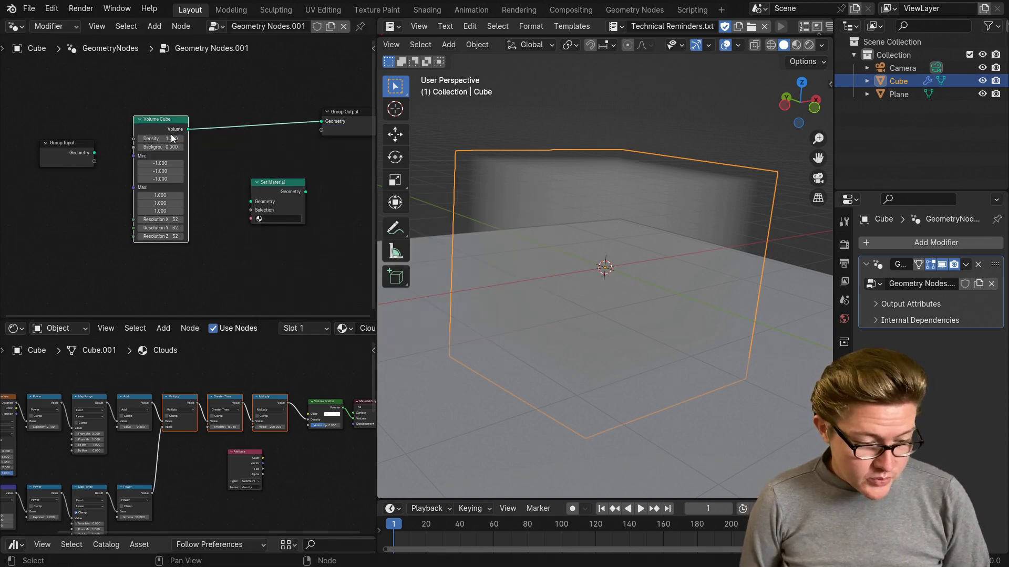
left_click_drag(283, 188, 251, 117)
left_click_drag(186, 117, 116, 71)
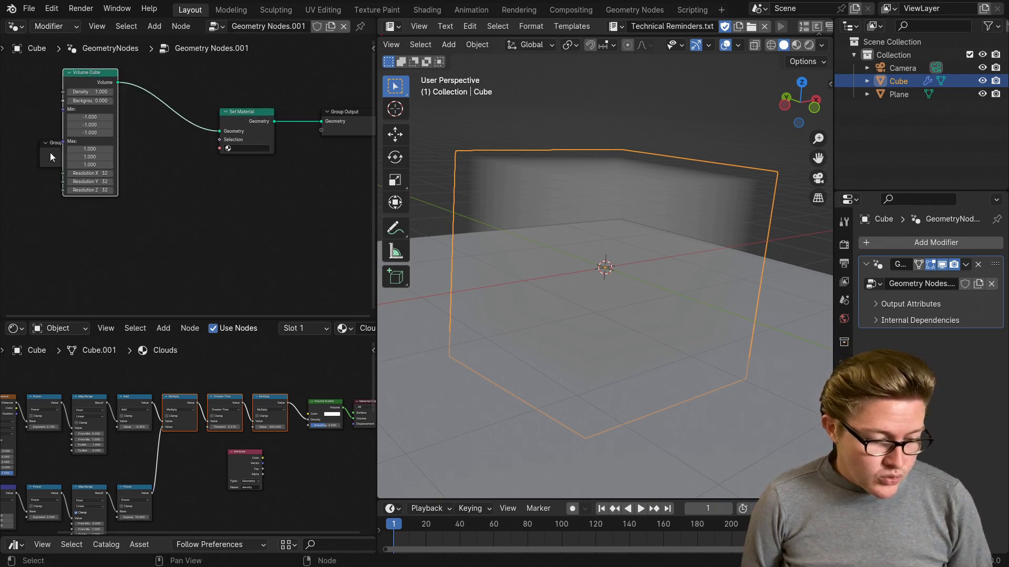
Expose Set Material's Material input through the Group Input node and choose Clouds for it in the modifier
left_click_drag(51, 153, 152, 161)
scroll(214, 200, "up", 2)
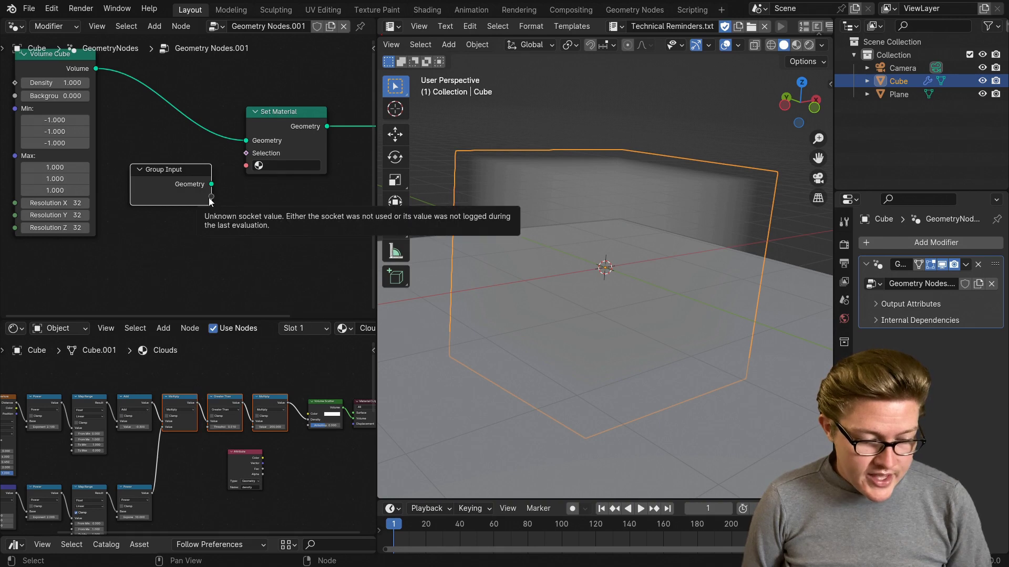
left_click_drag(212, 197, 250, 169)
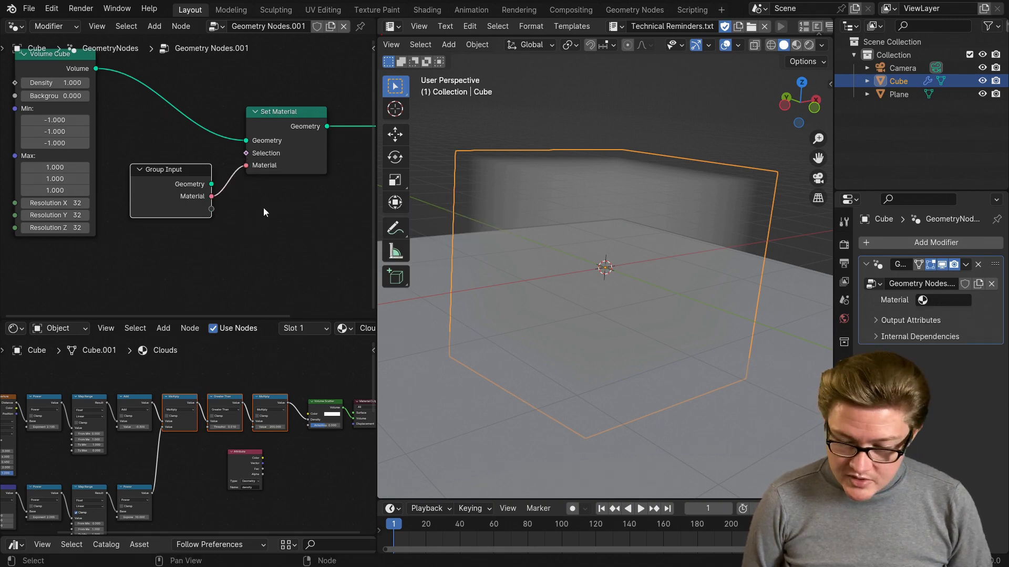
left_click(938, 299)
left_click(889, 320)
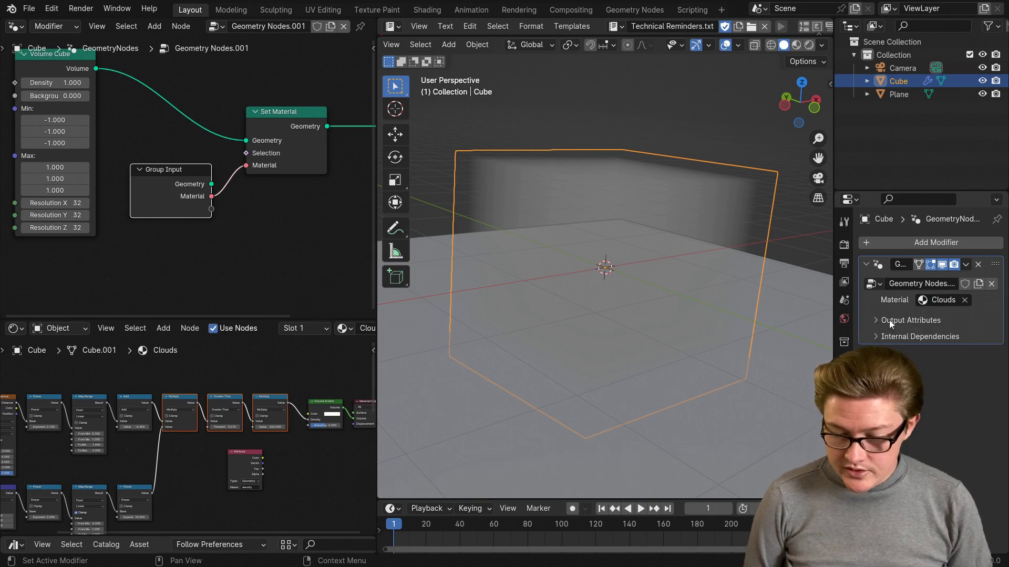
Move the Volume Cube and Group Input nodes apart, and place a duplicate of Group Input ahead of Volume Cube
scroll(203, 245, "down", 2)
middle_click_drag(156, 176, 212, 188)
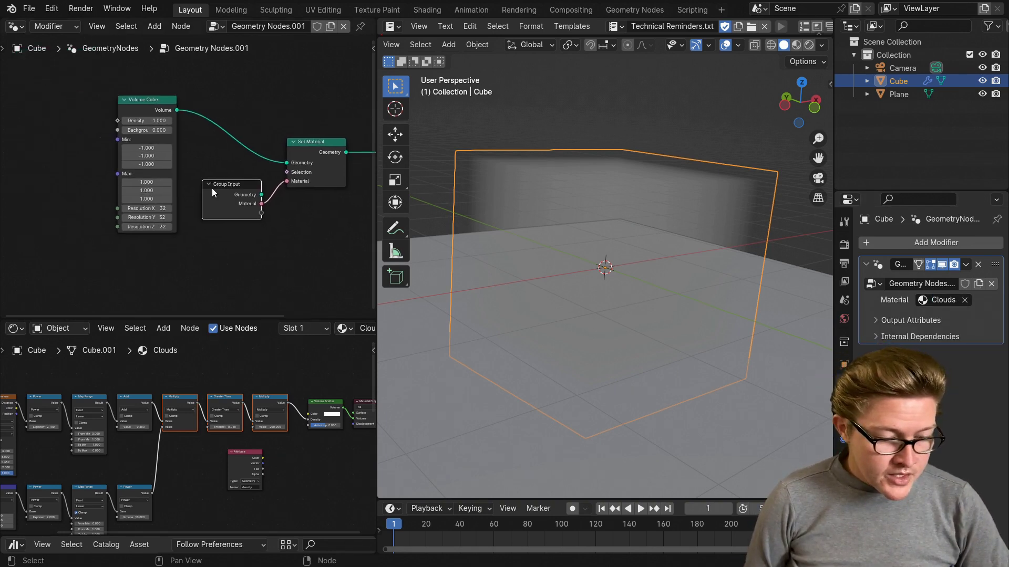
left_click_drag(155, 102, 180, 103)
left_click_drag(223, 193, 231, 235)
key("shift+d")
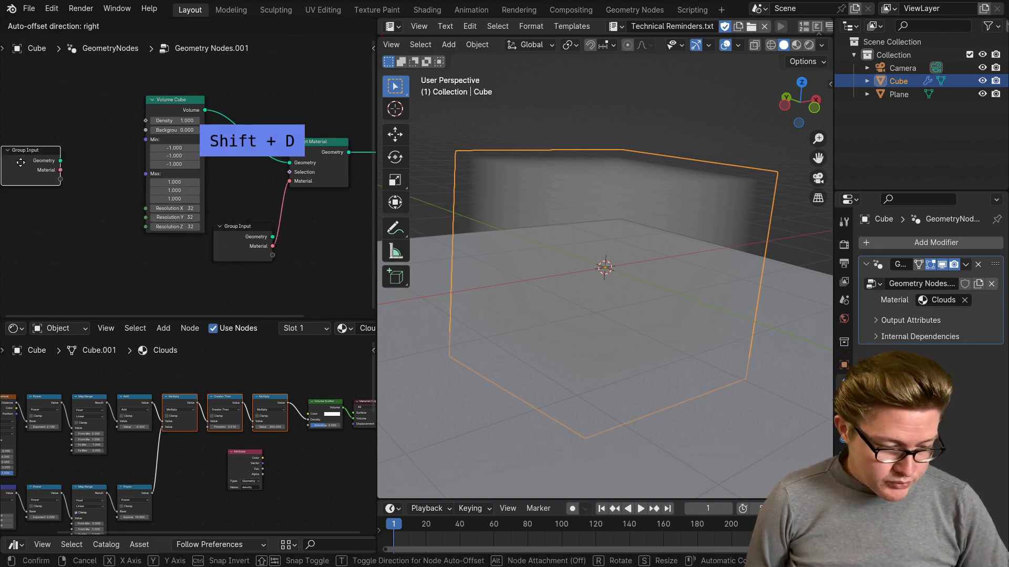
left_click(14, 160)
Drive Volume Cube's Resolution X, Y and Z from one new input on the duplicated Group Input, and lower that node slightly
scroll(46, 191, "up", 5)
middle_click_drag(7, 159, 134, 141)
left_click_drag(109, 161, 251, 207)
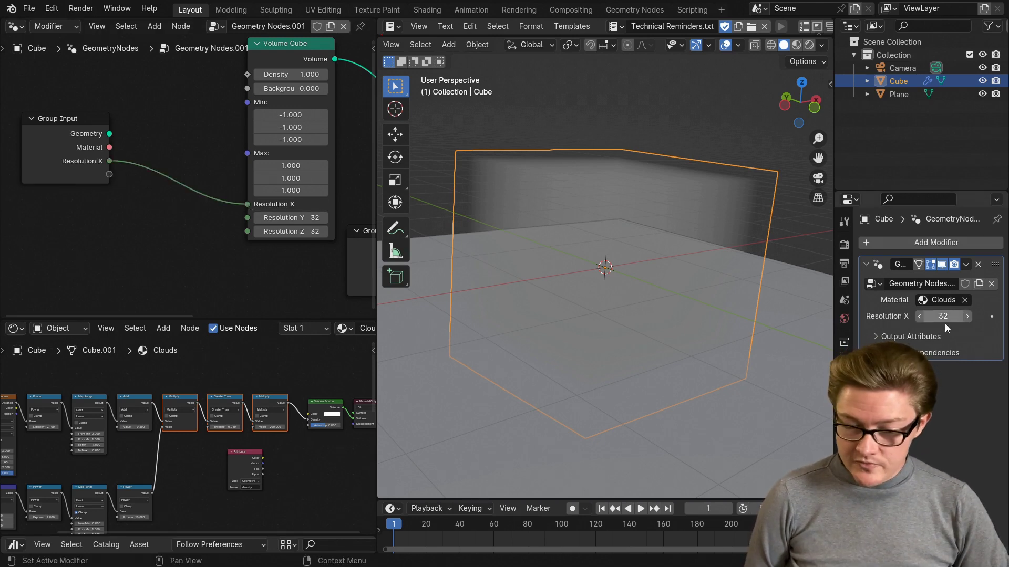
left_click_drag(109, 161, 248, 217)
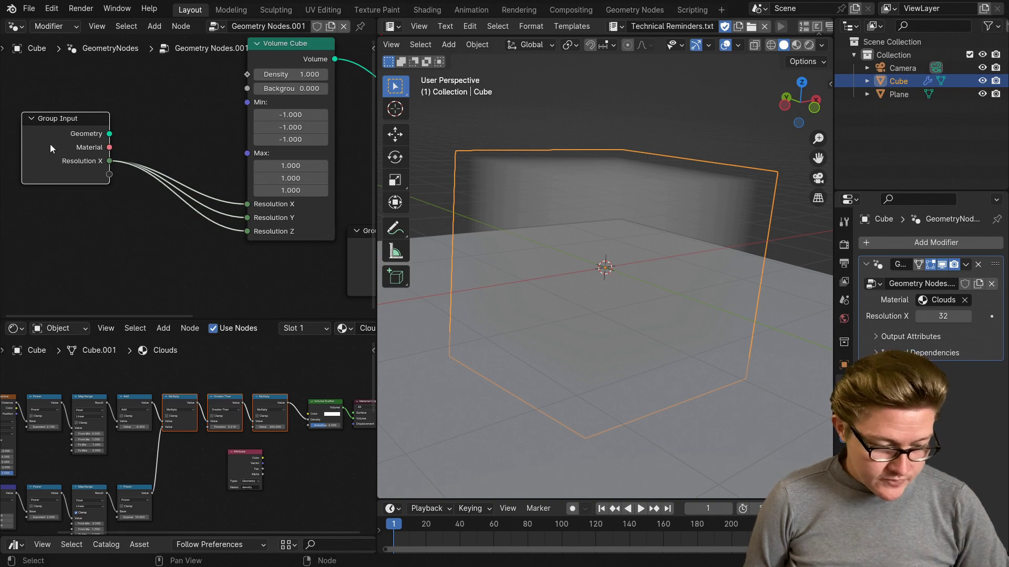
left_click_drag(50, 148, 63, 185)
Rename the group's Resolution X input to Resolution and move it above Material in the interface list
key("n")
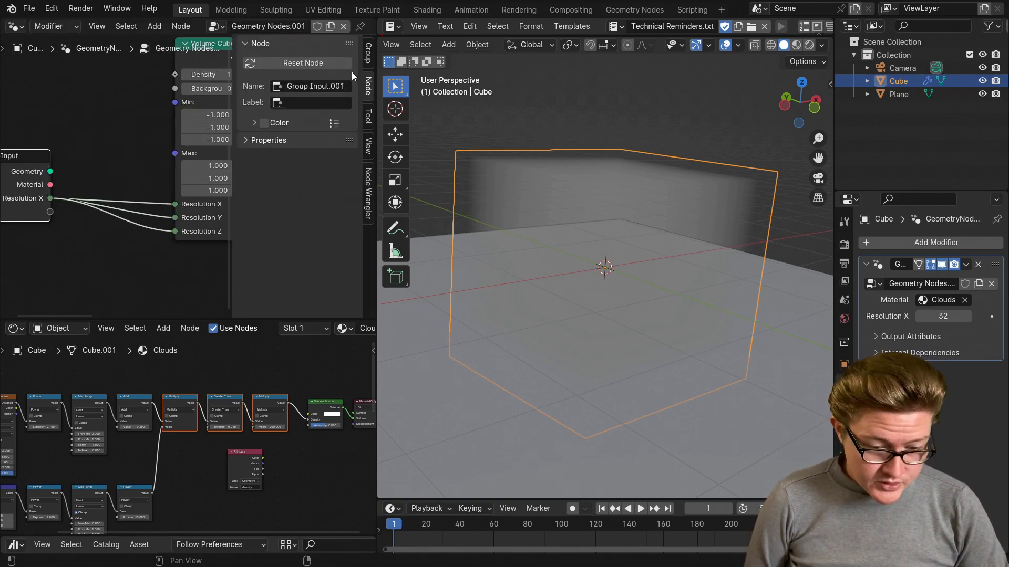
left_click(368, 54)
double_click(320, 108)
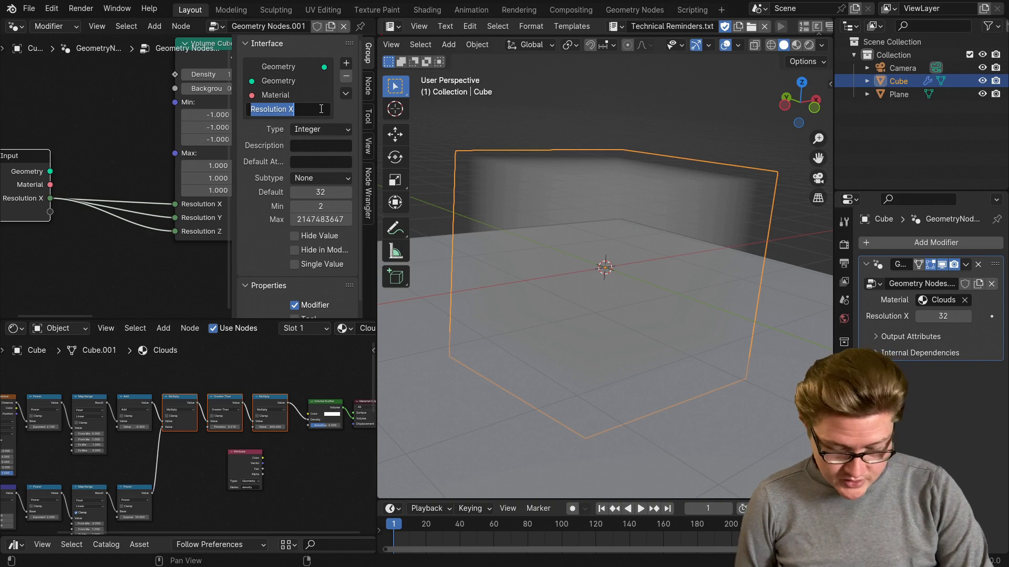
key("Return")
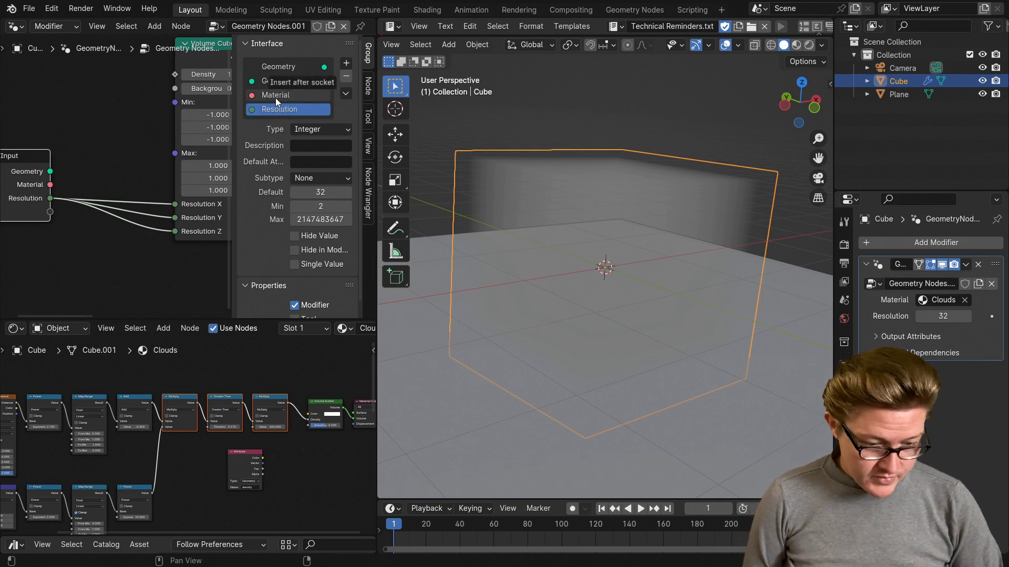
left_click_drag(279, 89, 278, 90)
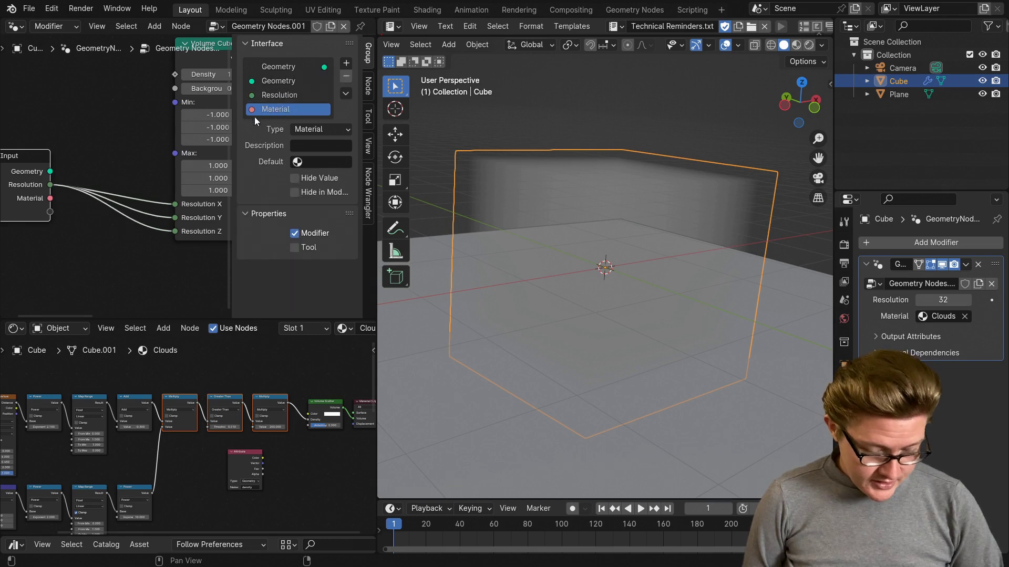
key("n")
Review the Resolution and Material inputs exposed in the cube's modifier, keeping Clouds as the material
left_click(864, 264)
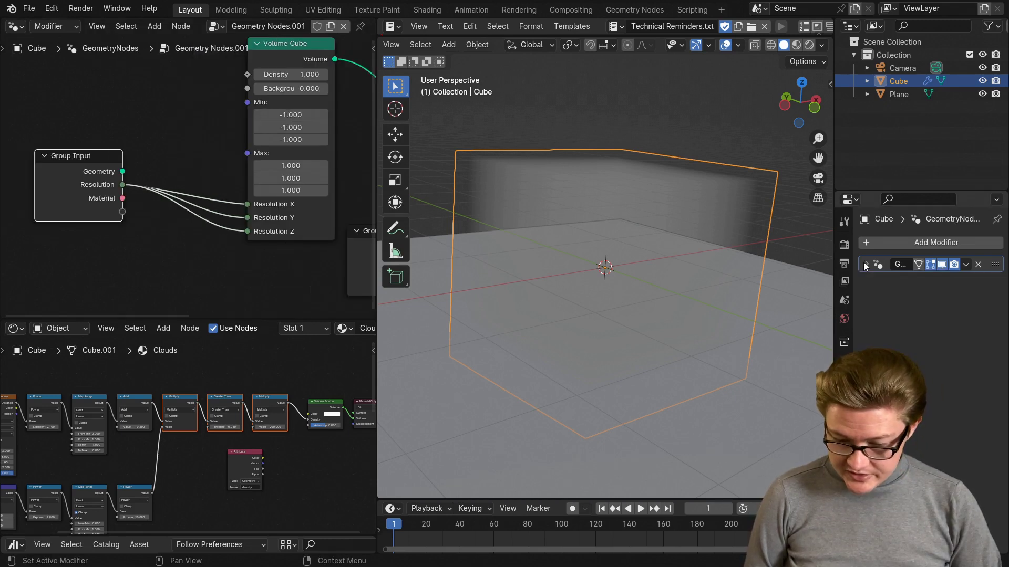
left_click(864, 264)
mouse_move(943, 300)
left_mouse_down()
mouse_move(919, 300)
mouse_move(944, 300)
left_mouse_up()
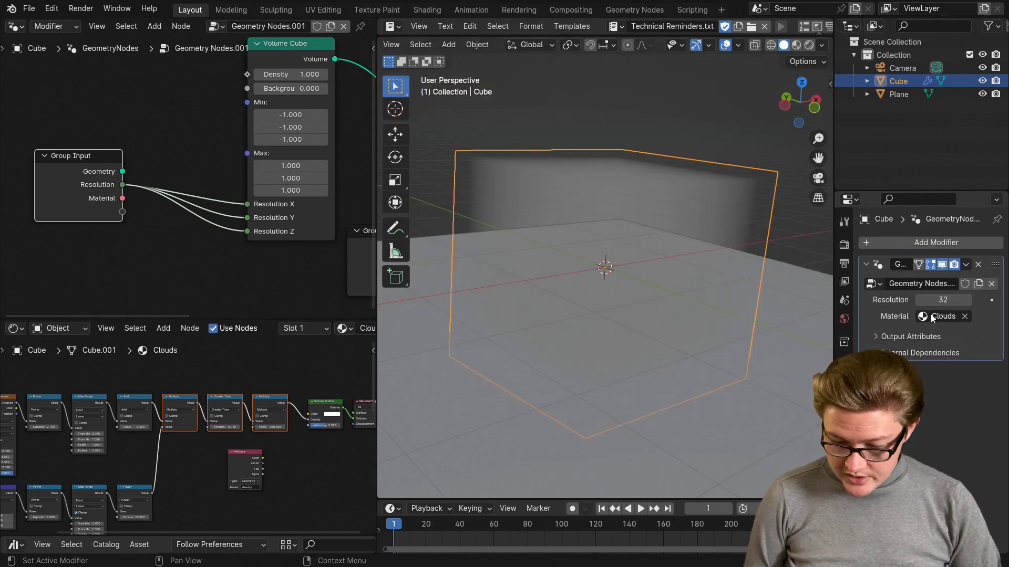
left_click(933, 317)
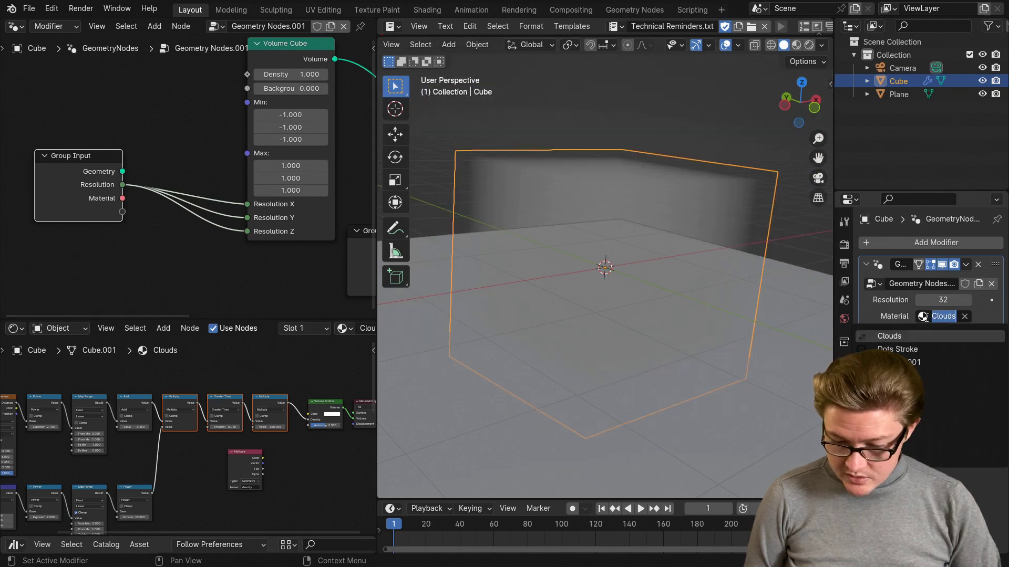
left_click(899, 337)
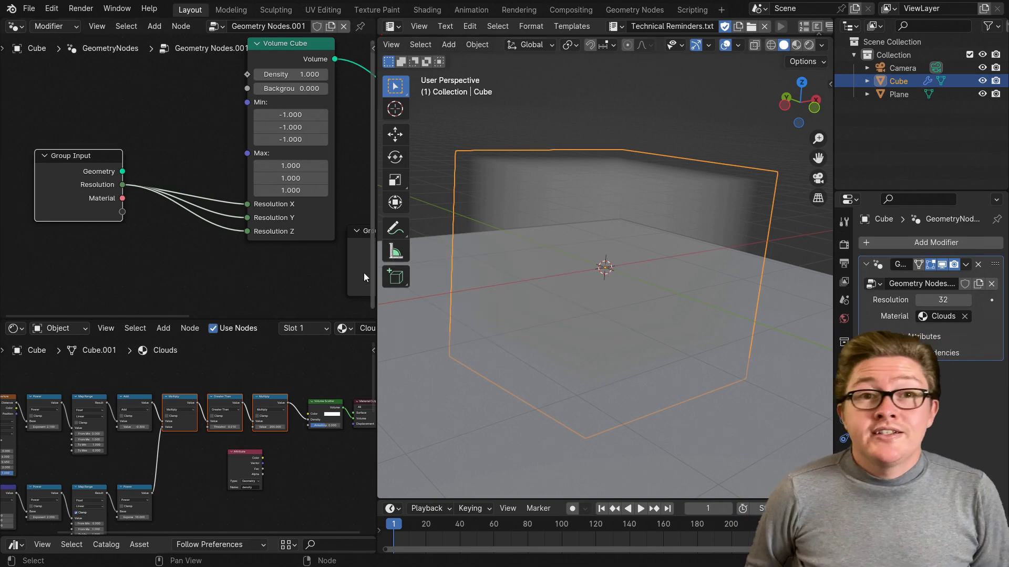
Switch the viewport to Rendered shading and view the cloud up close
key("z")
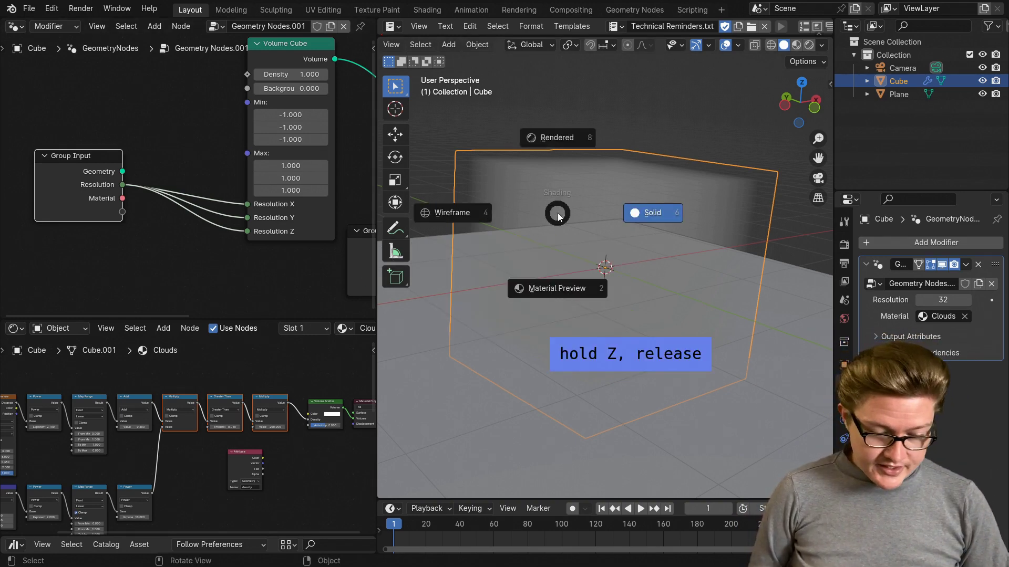
left_click(558, 139)
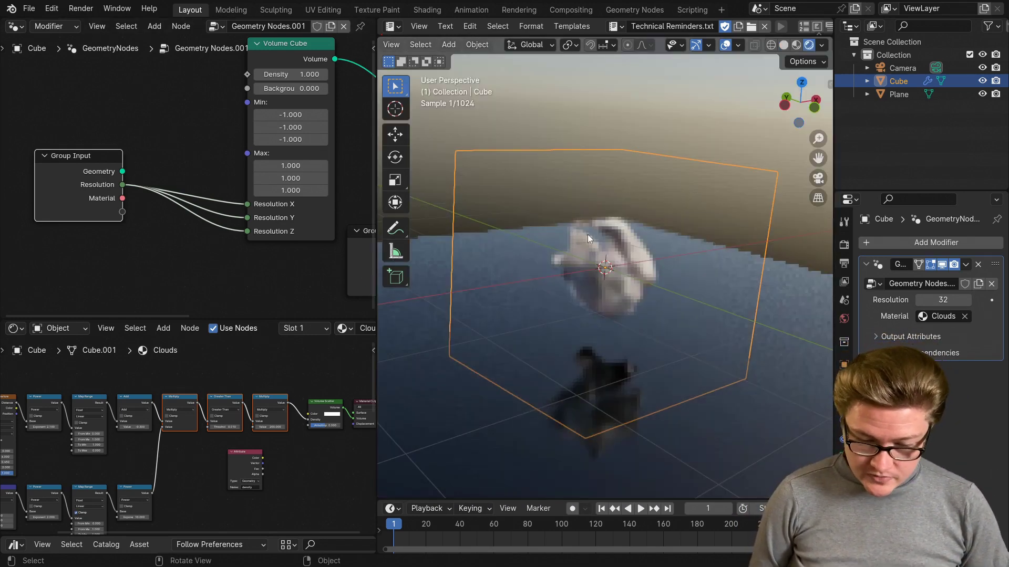
scroll(610, 273, "up", 3)
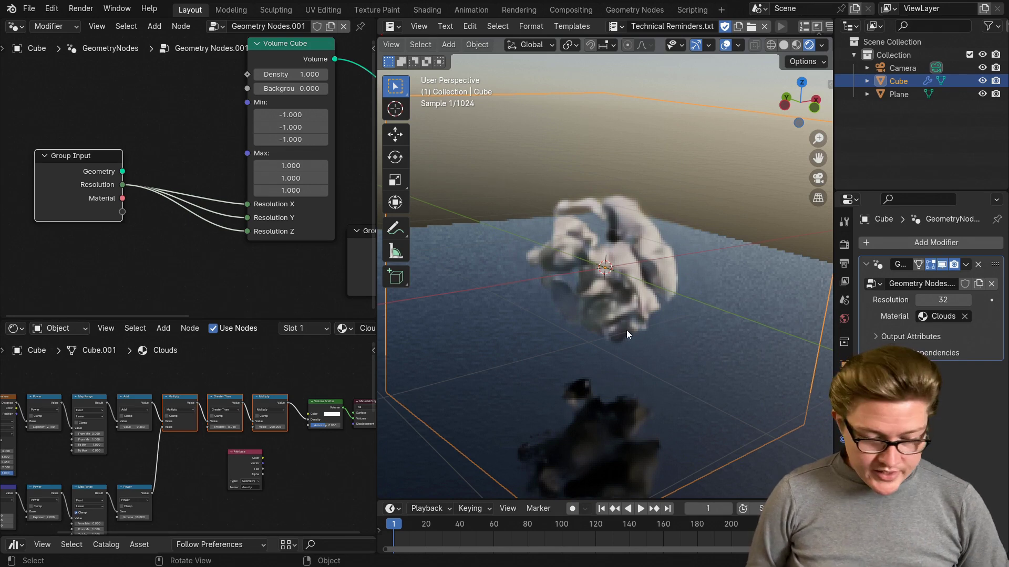
Examine the Clouds material's upper node chain, from the noise texture through the math nodes to Material Output
scroll(132, 446, "down", 3)
middle_click_drag(85, 466, 143, 462)
scroll(143, 462, "up", 3)
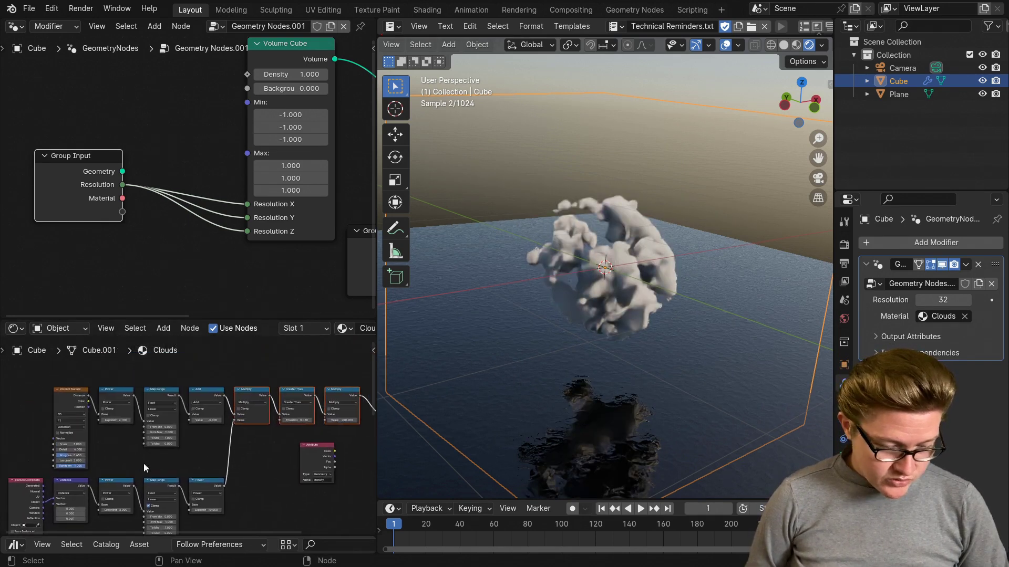
left_click_drag(49, 383, 337, 426)
middle_click_drag(269, 426, 174, 430)
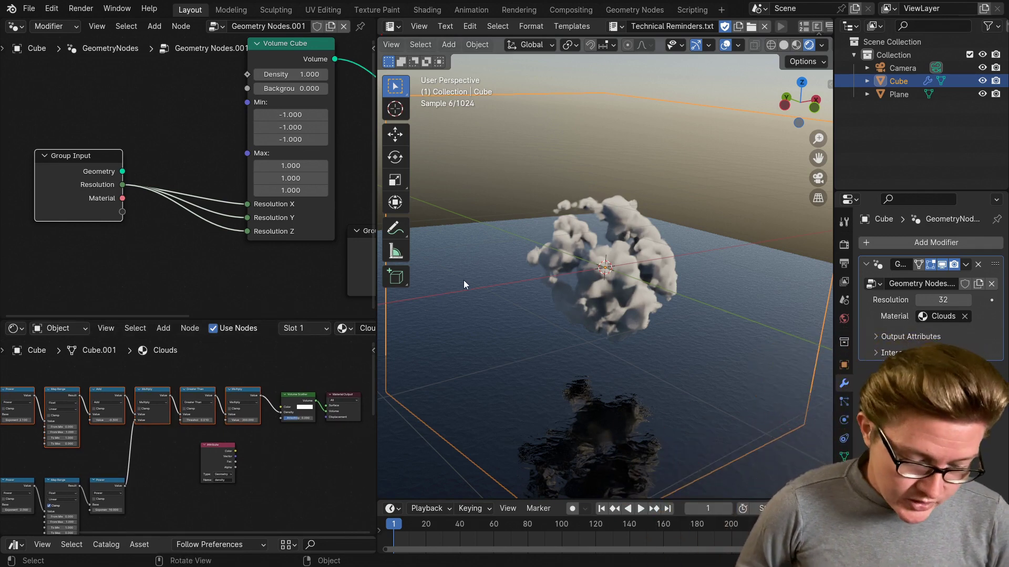
scroll(267, 434, "up", 1)
middle_click_drag(233, 445, 213, 438)
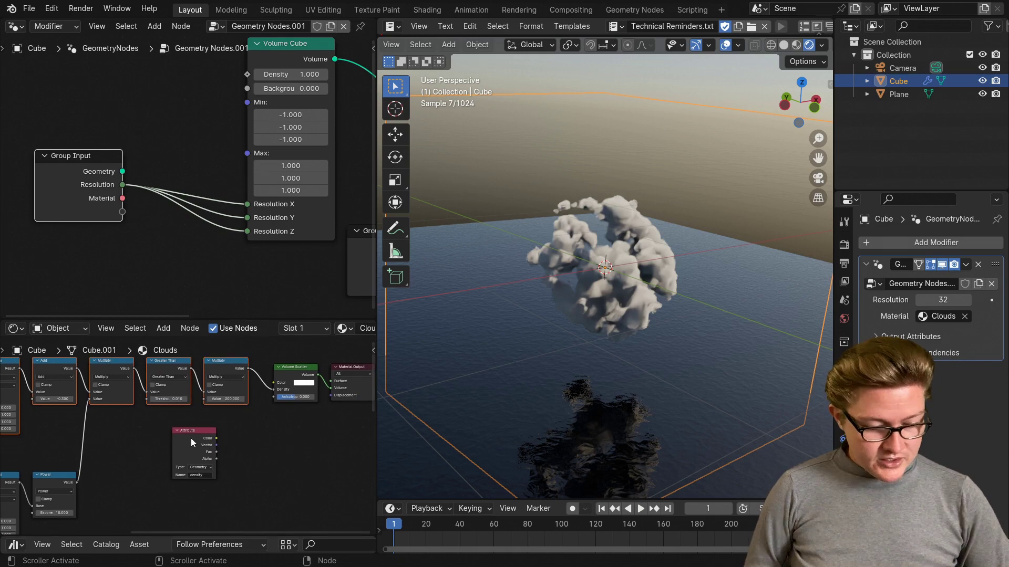
Delete the existing Attribute node named density from the Clouds material
mouse_move(196, 438)
left_mouse_down()
mouse_move(209, 432)
mouse_move(197, 427)
left_mouse_up()
scroll(200, 427, "up", 1)
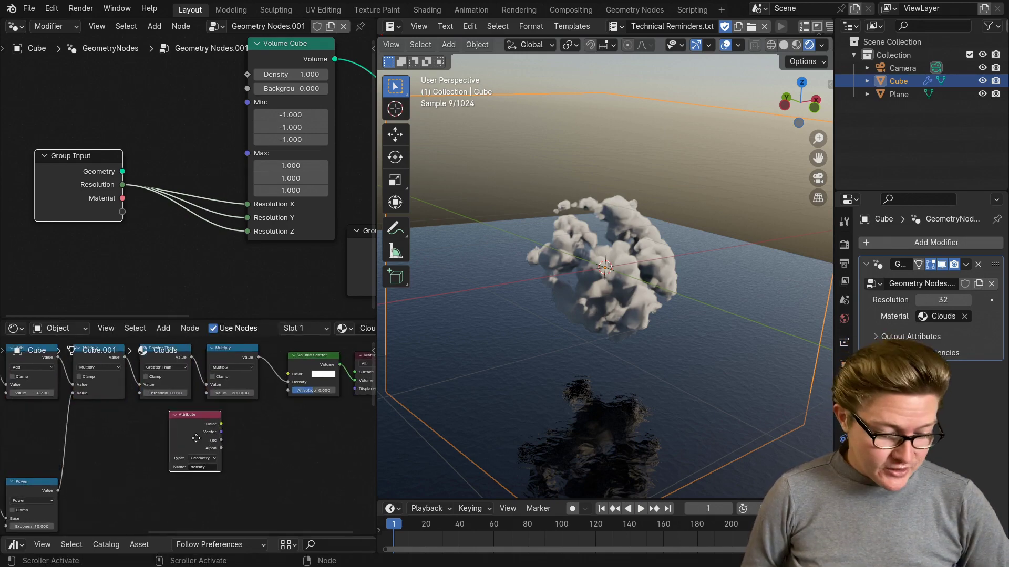
scroll(130, 450, "up", 2)
middle_click_drag(514, 349, 595, 235)
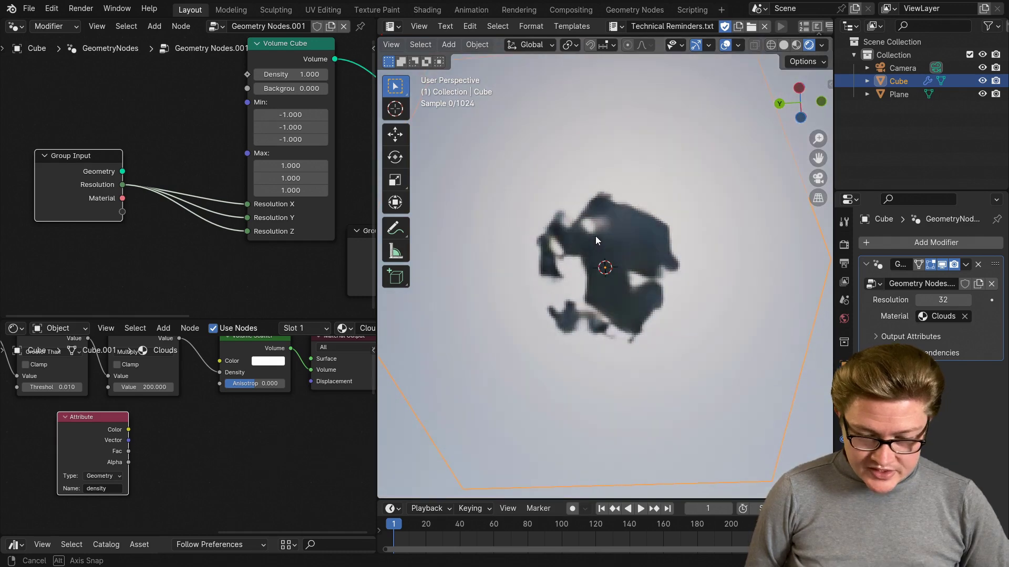
scroll(188, 455, "down", 2)
scroll(188, 455, "down", 7)
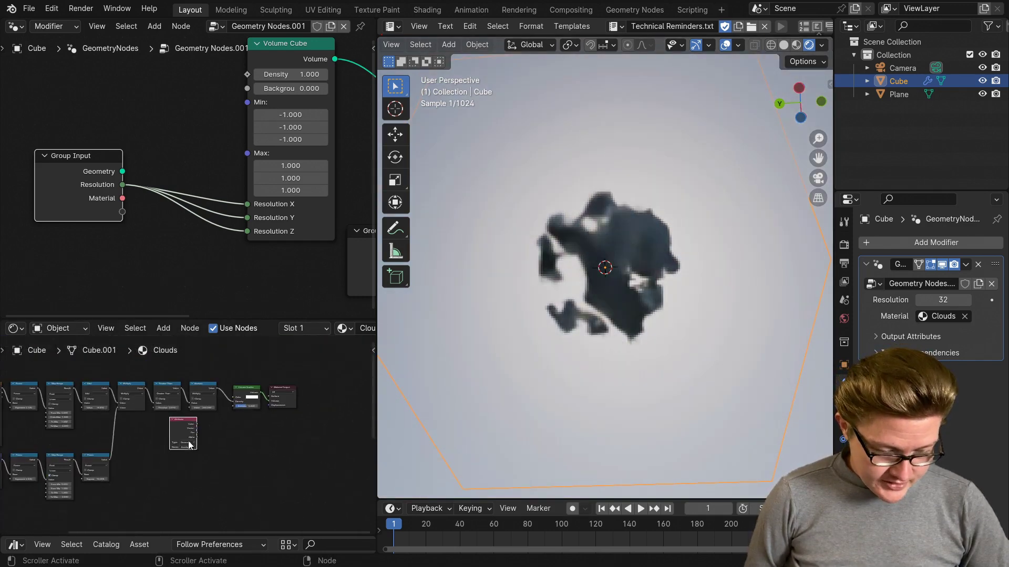
scroll(188, 444, "up", 9)
mouse_move(179, 406)
left_mouse_down()
mouse_move(198, 442)
mouse_move(188, 405)
mouse_move(163, 415)
left_mouse_up()
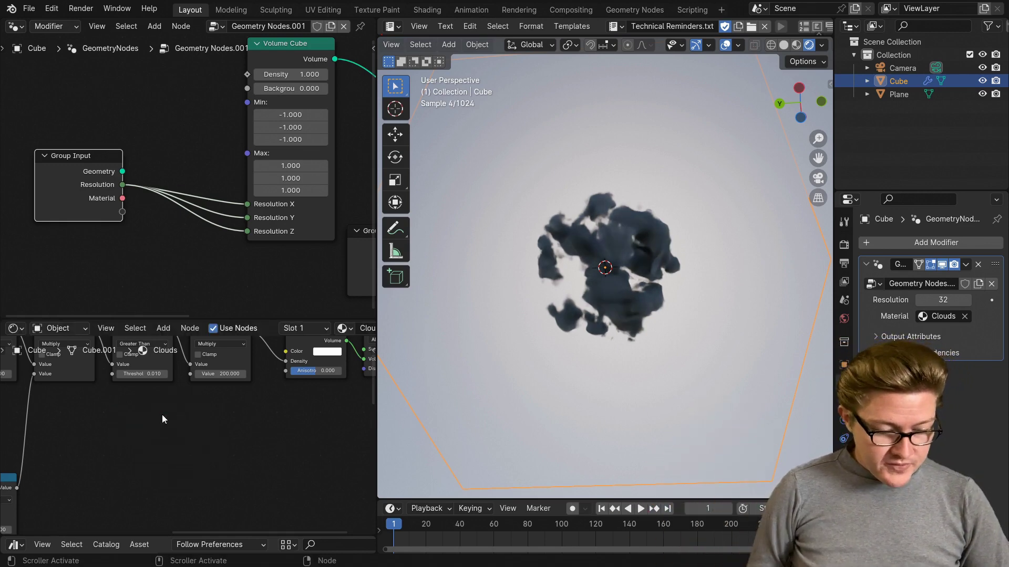
Add an Attribute node below the Clouds material's math chain and set its name to density
scroll(158, 415, "down", 4)
left_click_drag(267, 376, 1, 425)
scroll(244, 454, "up", 4)
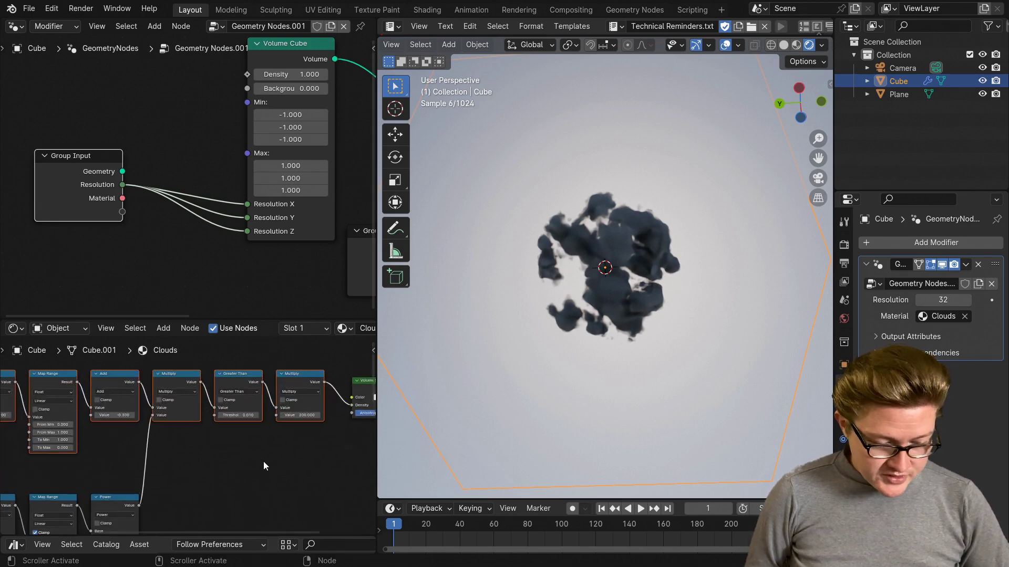
middle_click_drag(264, 463, 175, 441)
key("shift+a")
type("a")
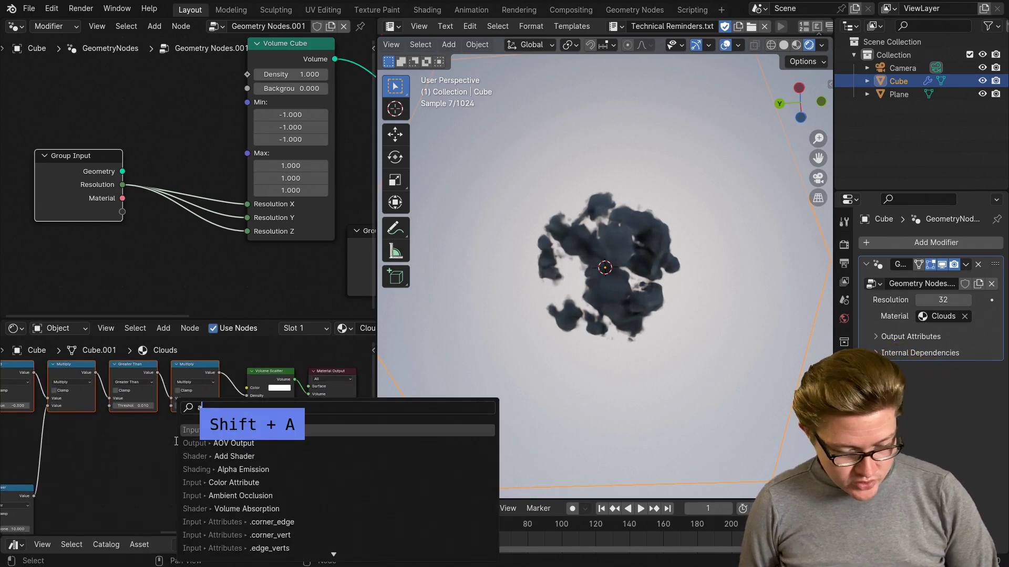
type("tt")
key("Return")
left_click(178, 465)
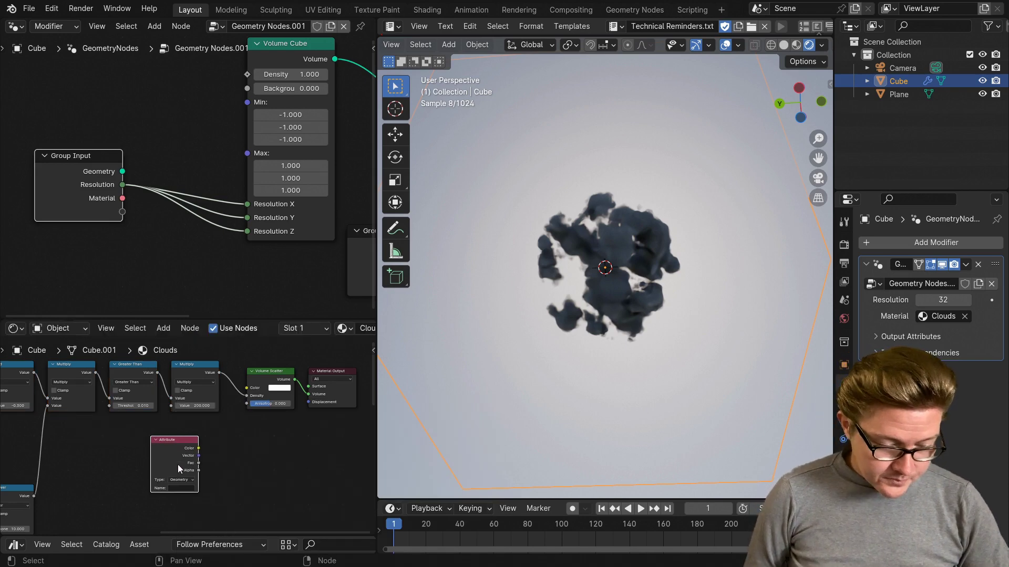
scroll(187, 485, "up", 3)
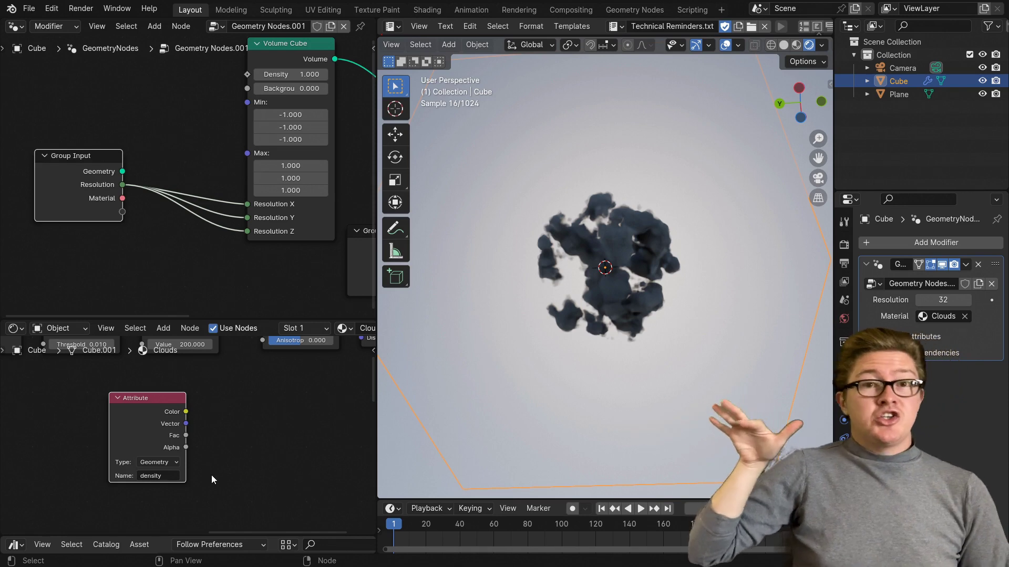
Place the density Attribute node directly beneath the last Multiply node, ahead of Volume Scatter
scroll(221, 475, "down", 3)
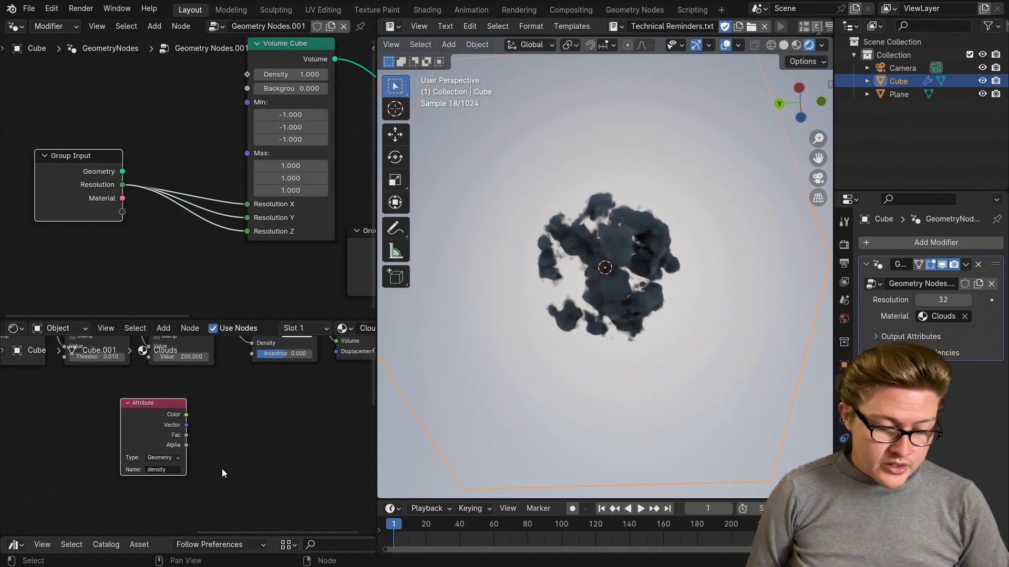
middle_click_drag(227, 407, 236, 445)
left_click_drag(172, 467, 199, 449)
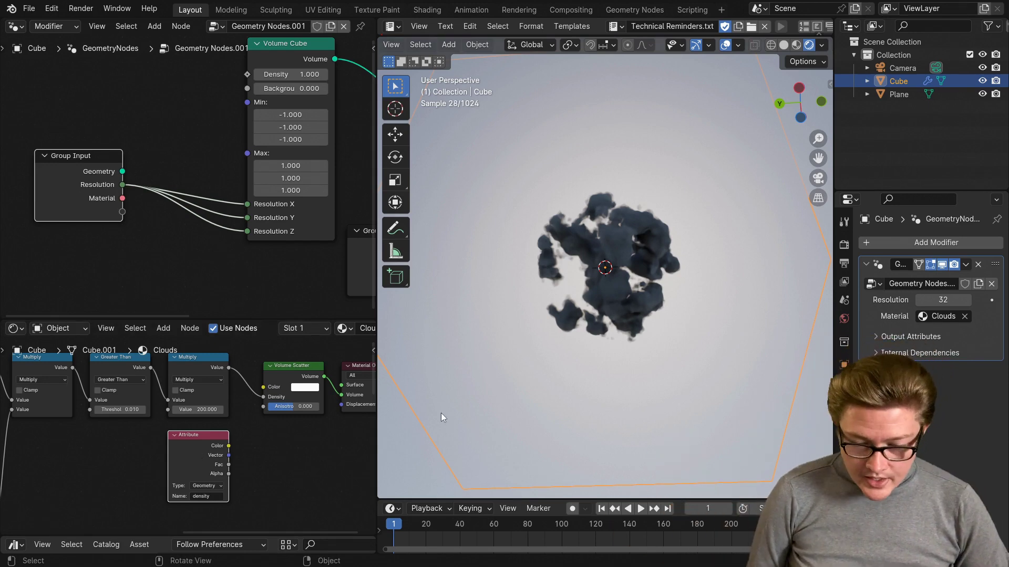
Check the available choices for the modifier's Material input and pick Clouds again
scroll(618, 304, "up", 2)
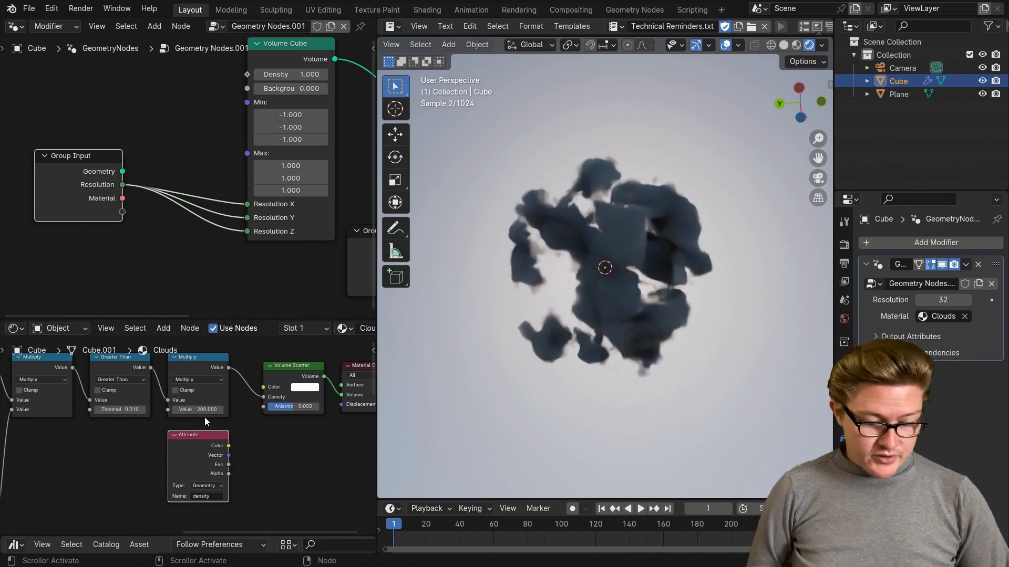
left_click(941, 316)
left_click(903, 337)
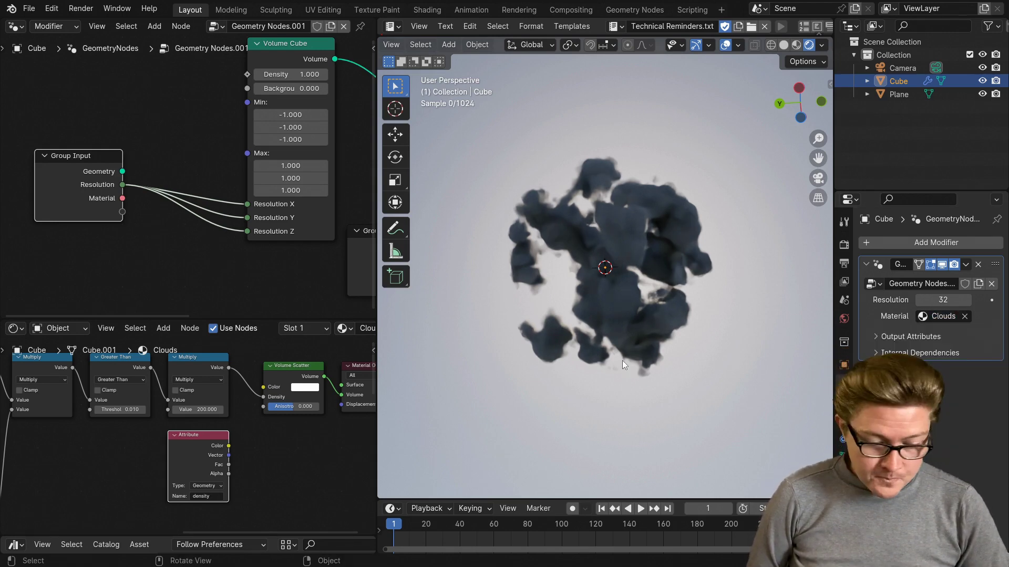
Move the Attribute node aside, add a Mix node next to it, and connect Attribute's Fac output to Mix's B input
middle_click_drag(187, 445, 169, 393)
left_click_drag(169, 393, 73, 419)
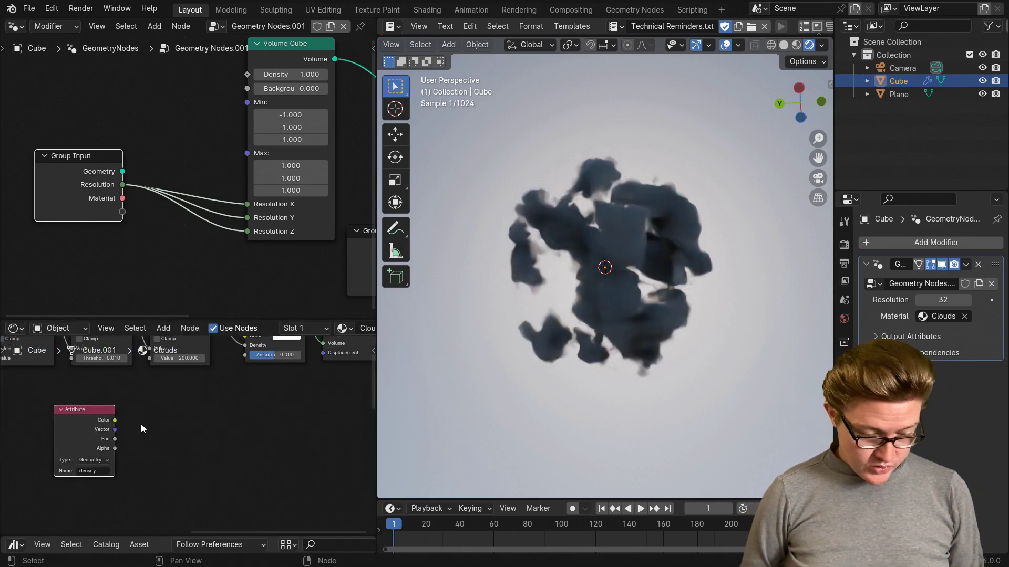
key("shift+a")
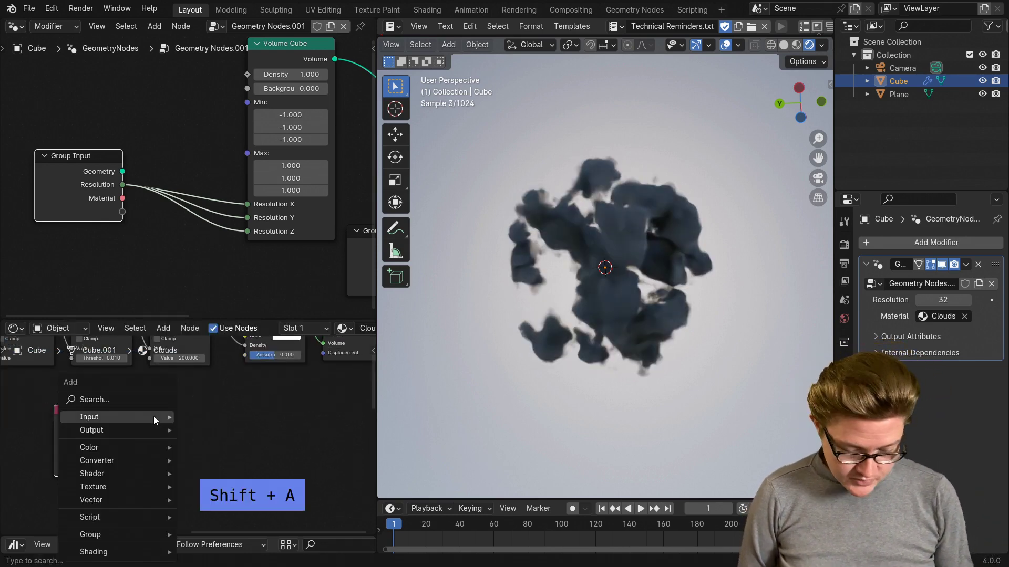
type("mix")
key("Return")
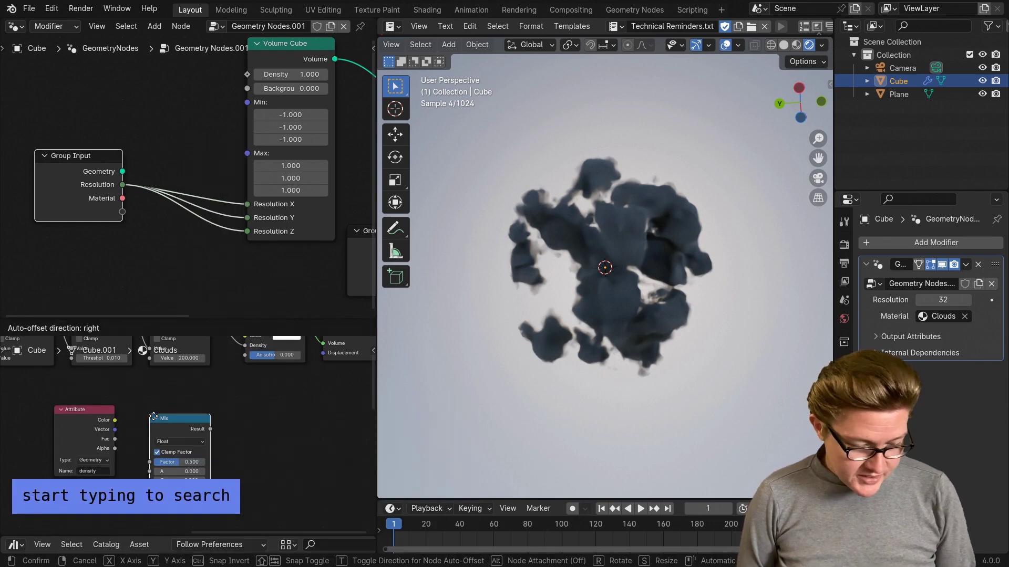
left_click(157, 403)
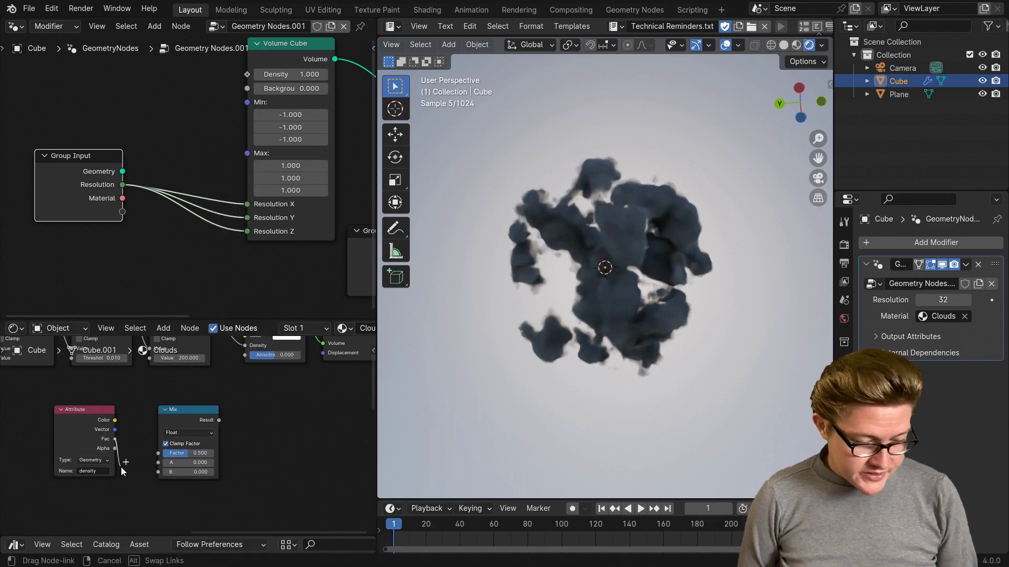
left_click_drag(138, 455, 158, 472)
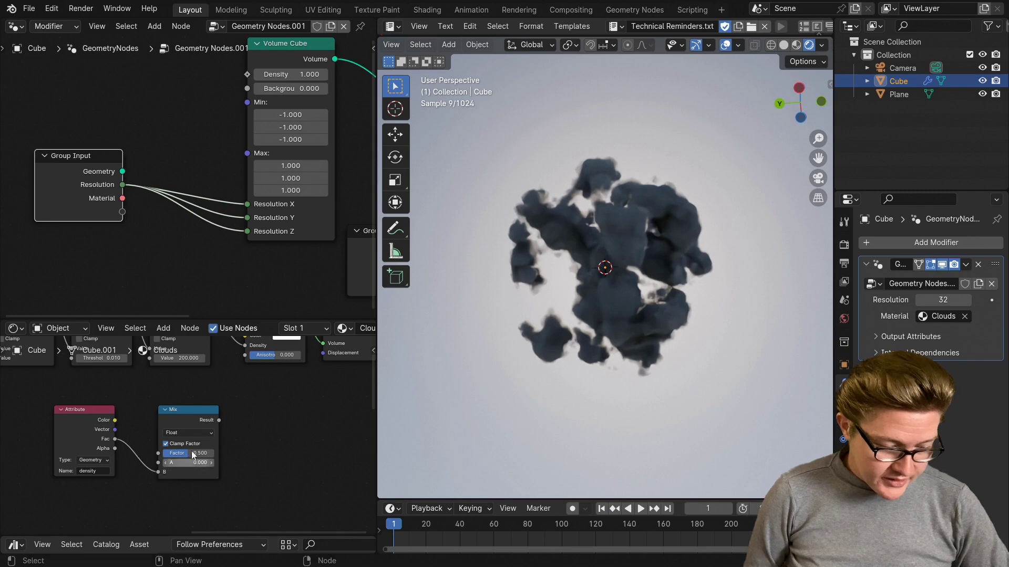
Move the density Attribute node closer to the Mix node beneath the Clouds material's math chain
left_click_drag(70, 431, 96, 440)
mouse_move(185, 423)
left_mouse_down()
mouse_move(141, 397)
mouse_move(185, 423)
left_mouse_up()
left_click(185, 423)
scroll(215, 399, "down", 2)
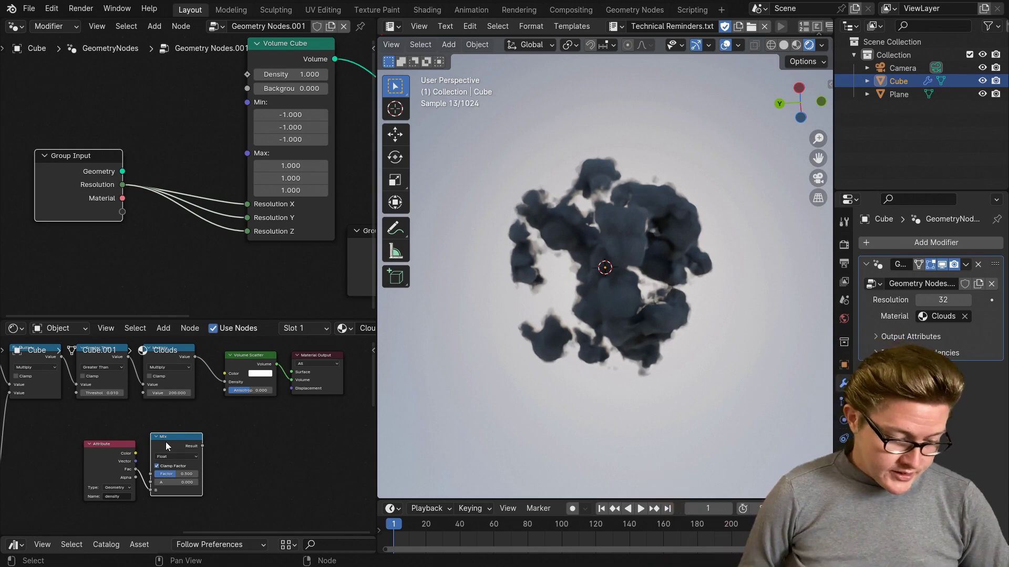
Insert the Mix node between the last Multiply node and Volume Scatter's Density input, feeding Multiply into A
left_click_drag(175, 451, 193, 424)
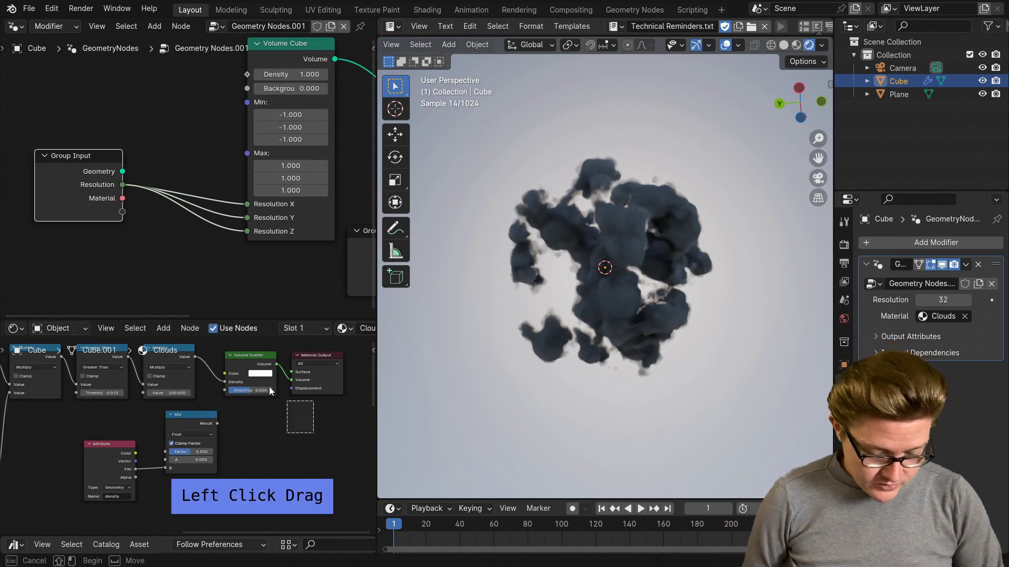
left_click_drag(270, 387, 303, 402)
left_click_drag(187, 429, 241, 377)
scroll(242, 376, "up", 4)
middle_click_drag(194, 386, 195, 430)
left_click_drag(249, 391, 194, 433)
scroll(256, 405, "down", 1)
mouse_move(250, 393)
left_mouse_down()
mouse_move(273, 436)
mouse_move(237, 400)
left_mouse_up()
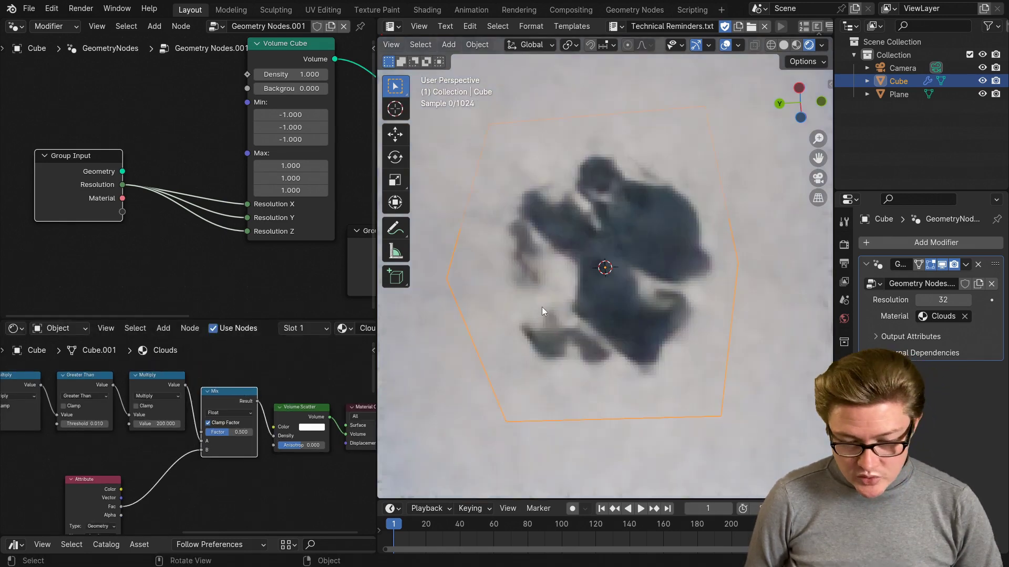
Inspect the cloud from above the water plane and from underneath
middle_click_drag(541, 307, 527, 363)
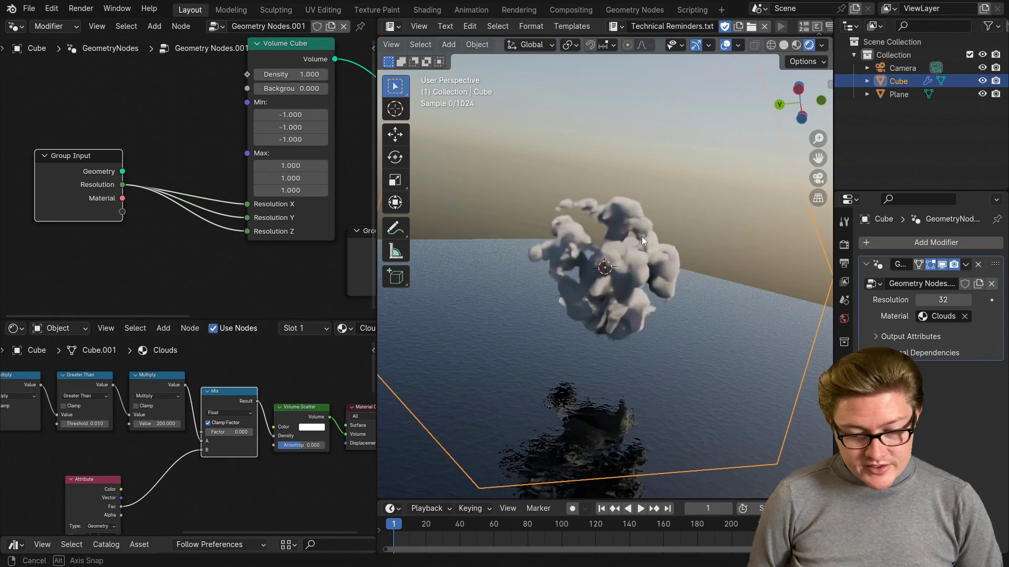
middle_click_drag(641, 237, 647, 232)
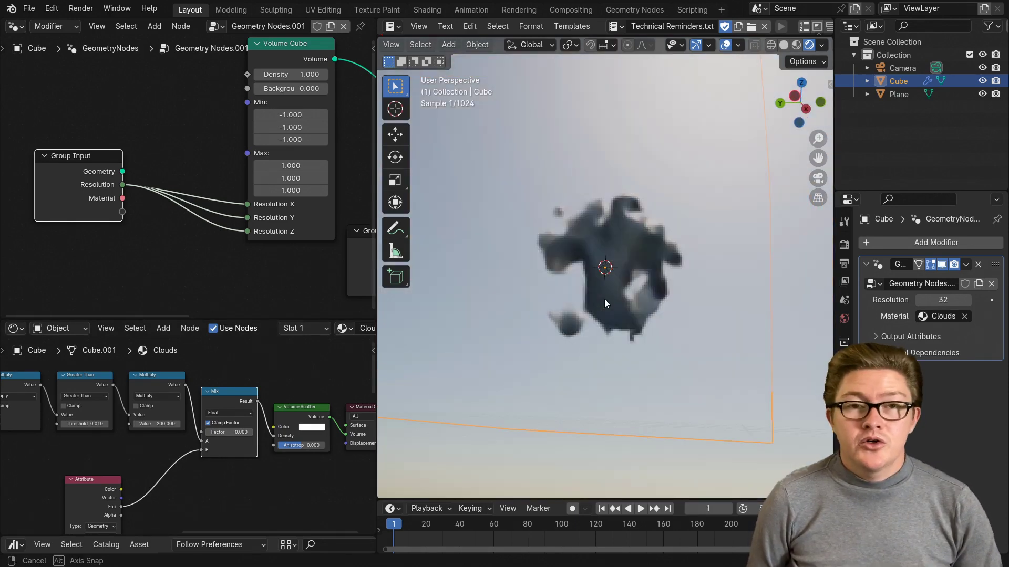
middle_click_drag(605, 300, 605, 300)
scroll(213, 468, "up", 4)
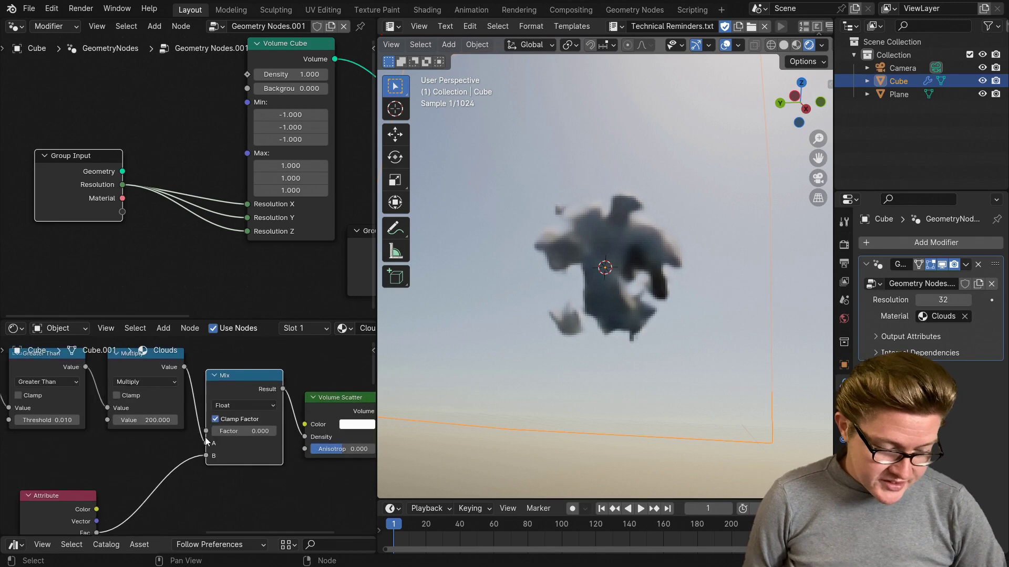
Shift the Attribute node slightly and set the Mix node's Factor to 0.010
middle_click_drag(185, 474, 203, 413)
left_click_drag(67, 450, 56, 428)
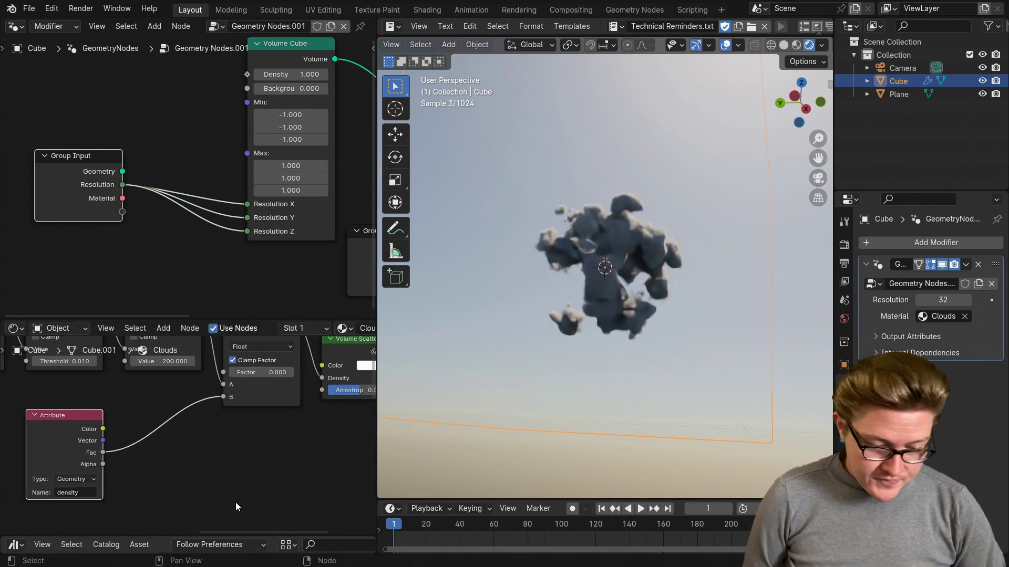
left_click(262, 372)
type(".")
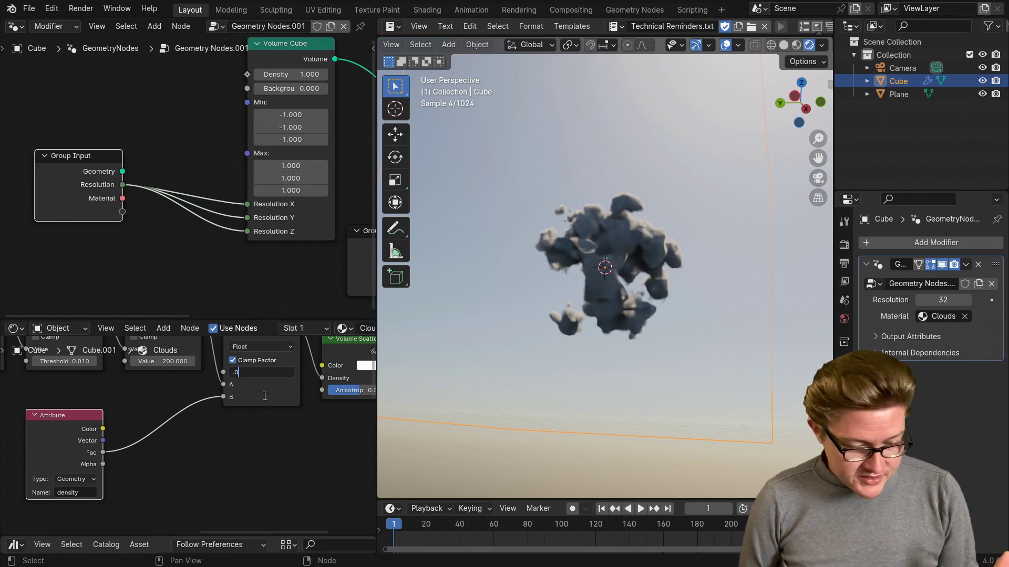
key("Return")
Move the Attribute node farther from the Mix node and place a new Add math node beside it
scroll(217, 461, "down", 4)
middle_click_drag(218, 461, 245, 455)
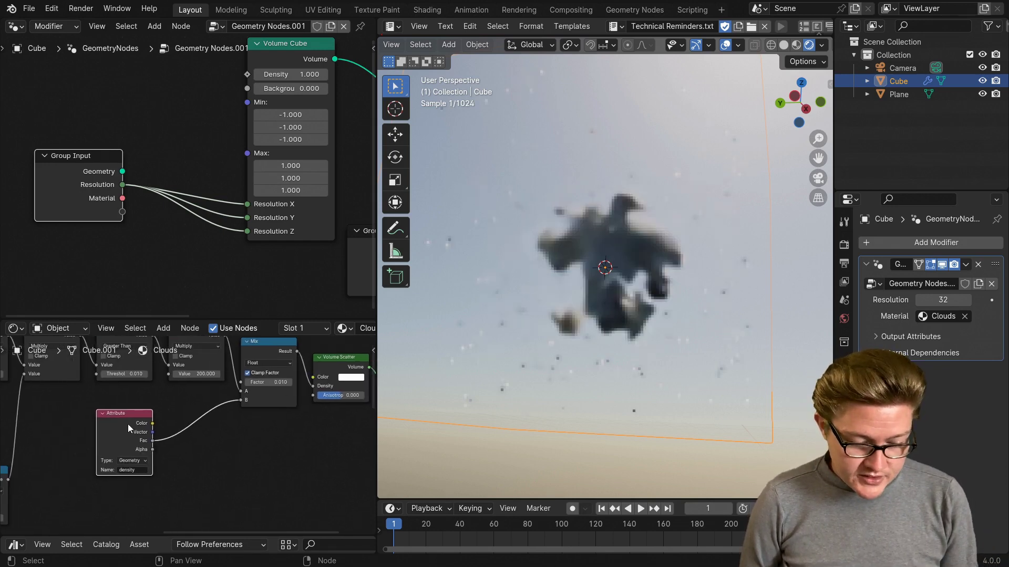
scroll(304, 389, "up", 4)
left_click_drag(92, 430, 59, 463)
scroll(211, 493, "down", 4)
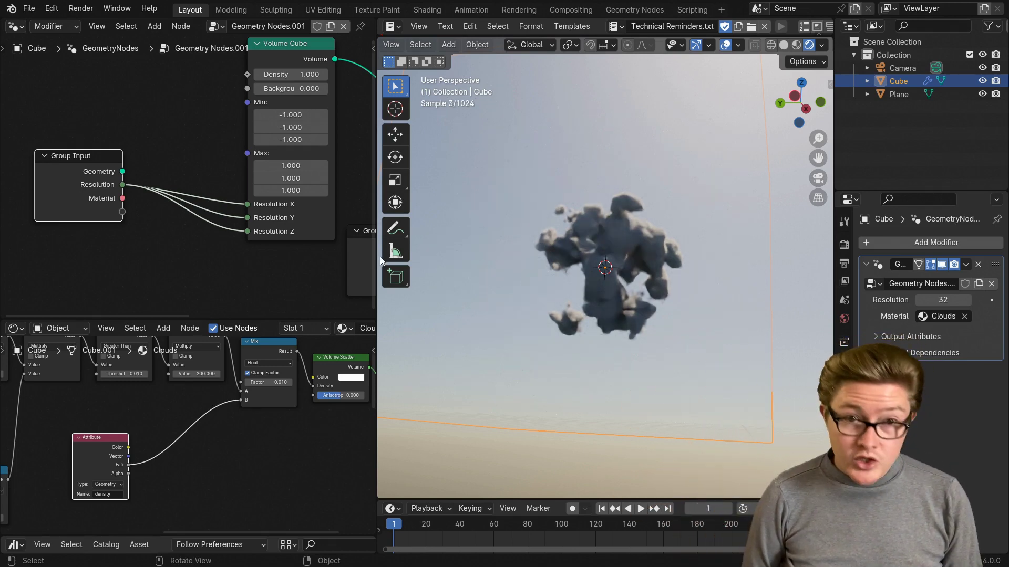
key("shift+a")
type("add")
key("Return")
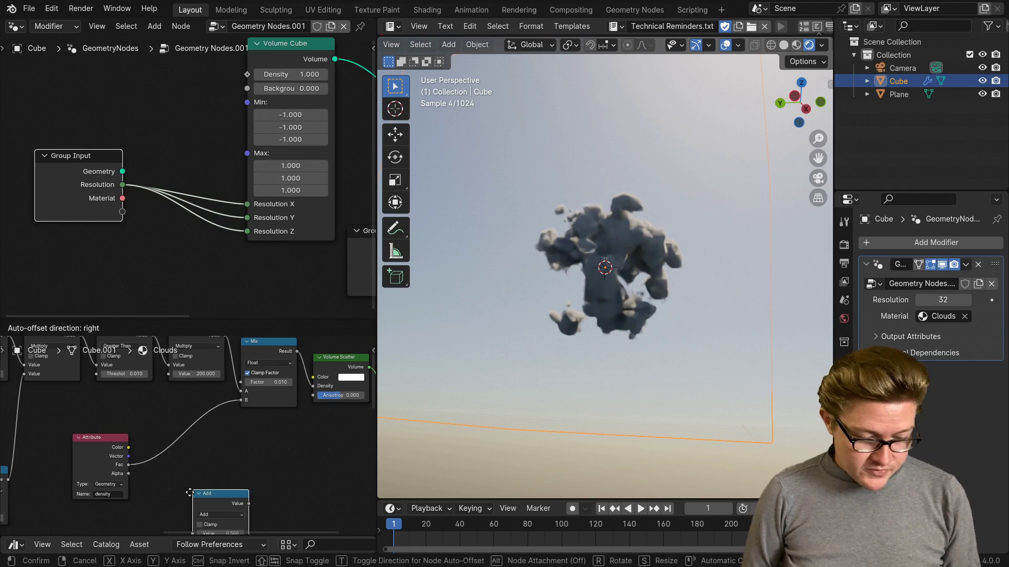
left_click(193, 437)
middle_click_drag(198, 448, 198, 409)
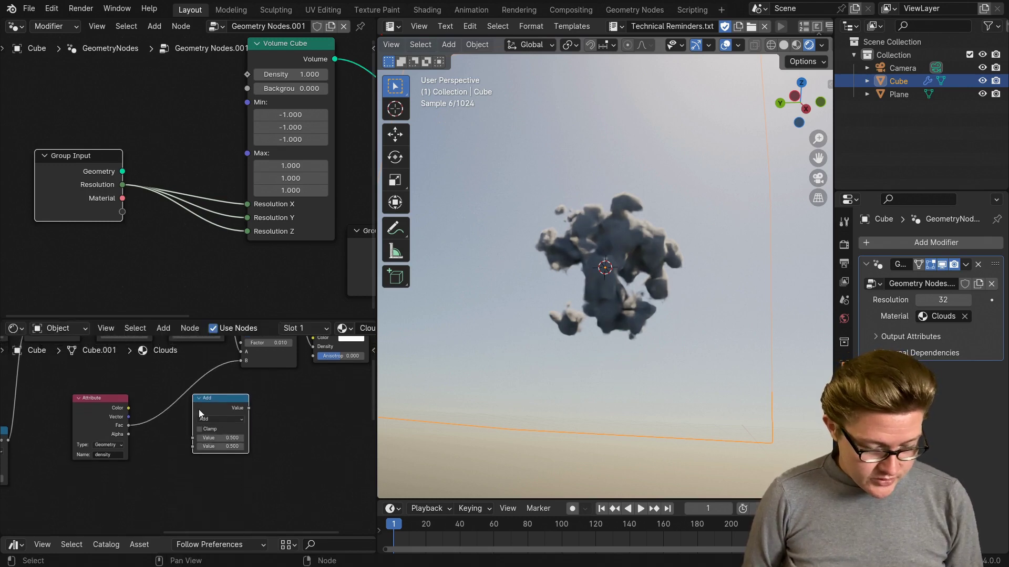
key("shift+a")
mouse_move(191, 414)
type("ma")
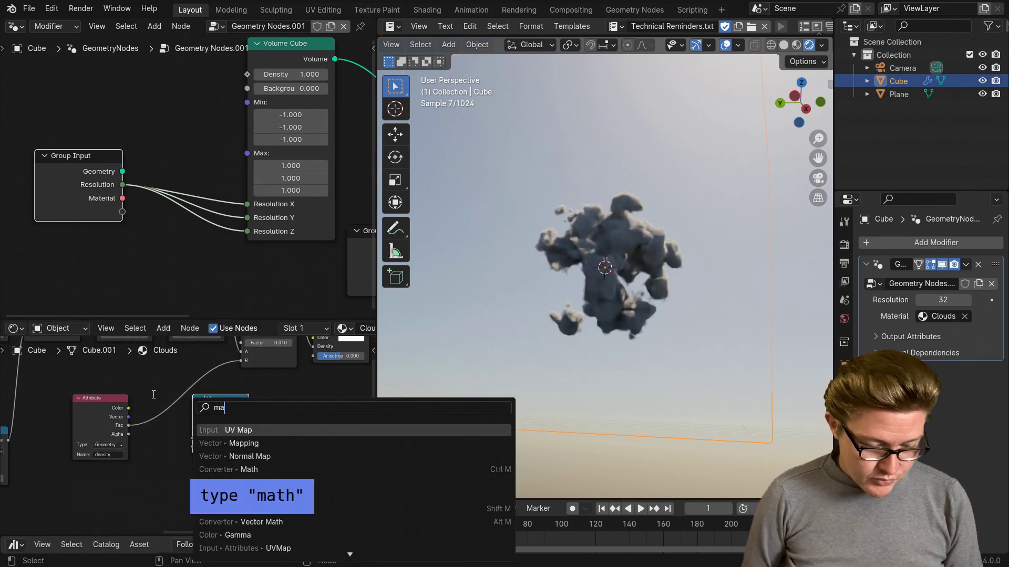
key("Escape")
Set the new math node's second value to 0.000 and change its operation from Add to Multiply
scroll(207, 462, "up", 6)
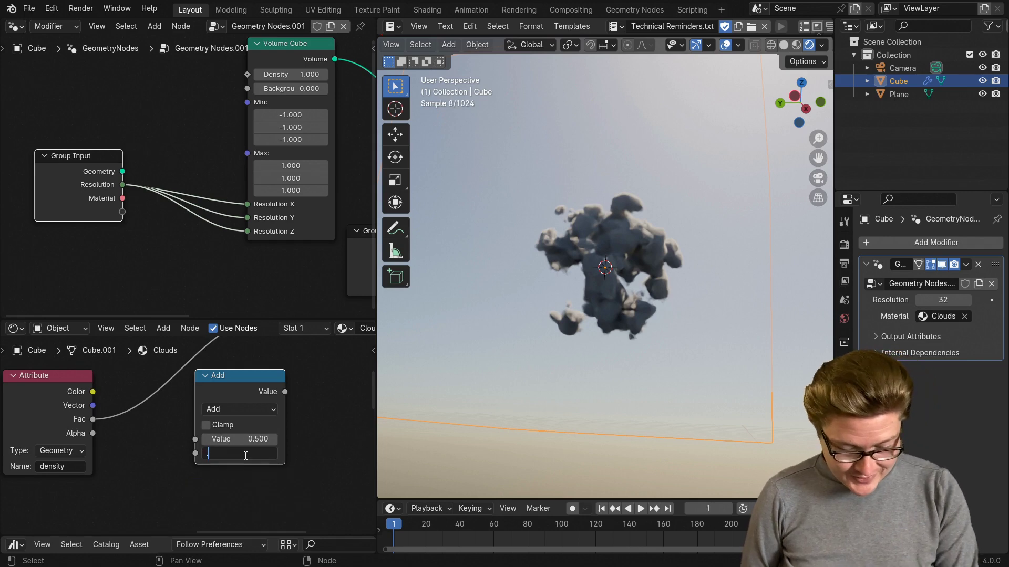
left_click(232, 410)
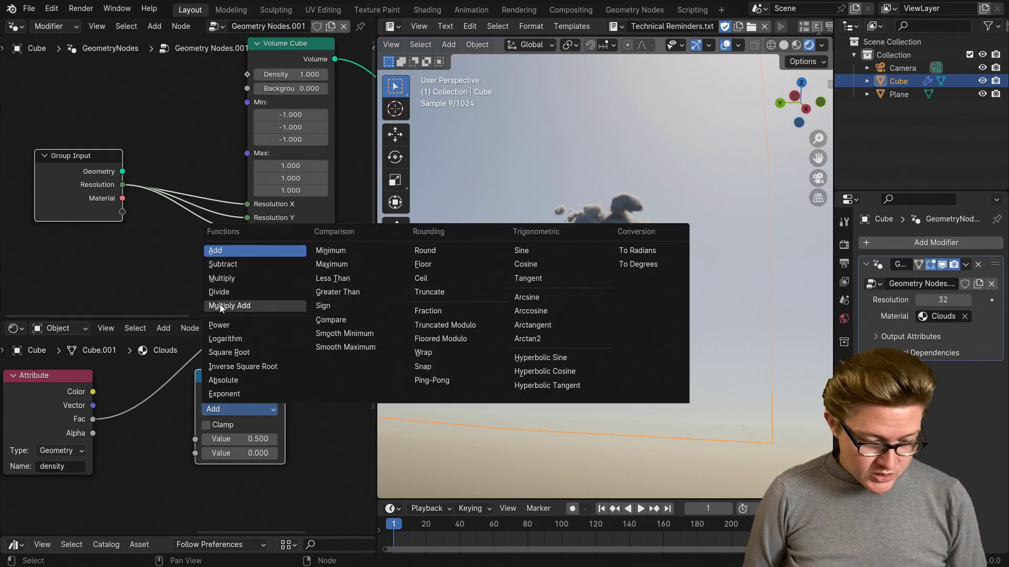
left_click(230, 284)
Insert the new Multiply node between Attribute's Fac output and Mix's B input, placing it close to Attribute
left_click_drag(245, 367, 181, 378)
scroll(181, 440, "down", 2)
left_click_drag(84, 416, 56, 425)
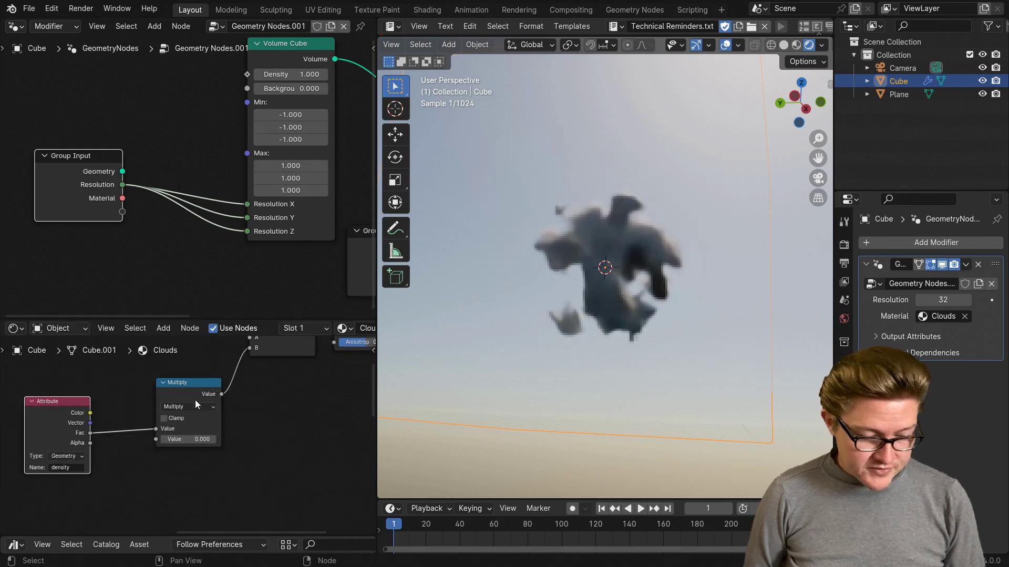
left_click_drag(198, 401, 162, 393)
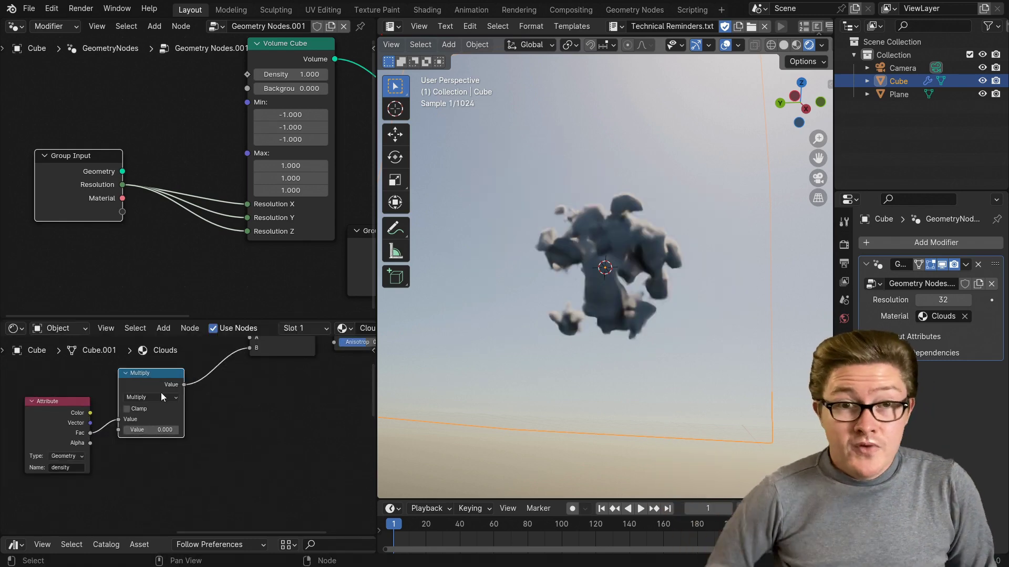
scroll(221, 395, "down", 5)
middle_click_drag(248, 412, 218, 442)
scroll(218, 439, "up", 4)
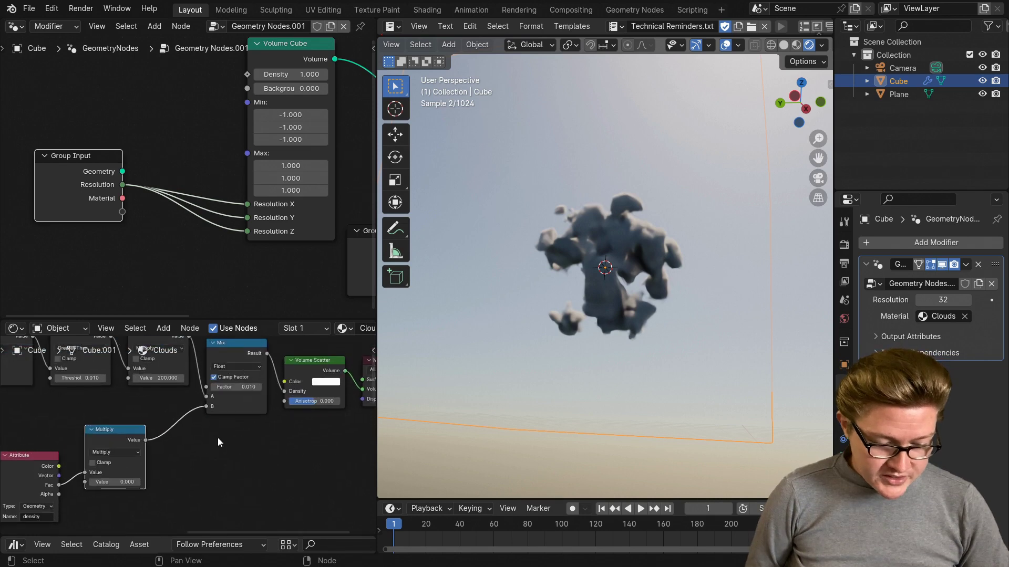
middle_click_drag(225, 394, 222, 446)
scroll(229, 449, "up", 4)
left_click_drag(173, 376, 151, 402)
right_click(152, 402)
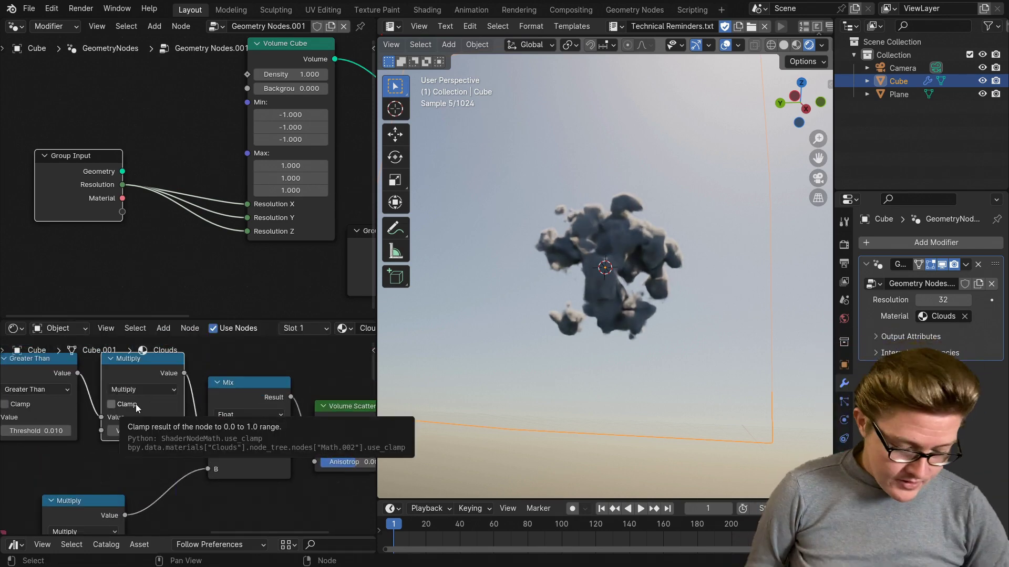
Detach the Mix node from its links, place it beside the lower Multiply node, and move Attribute up level with them
scroll(192, 450, "down", 2)
middle_click_drag(223, 490, 236, 447)
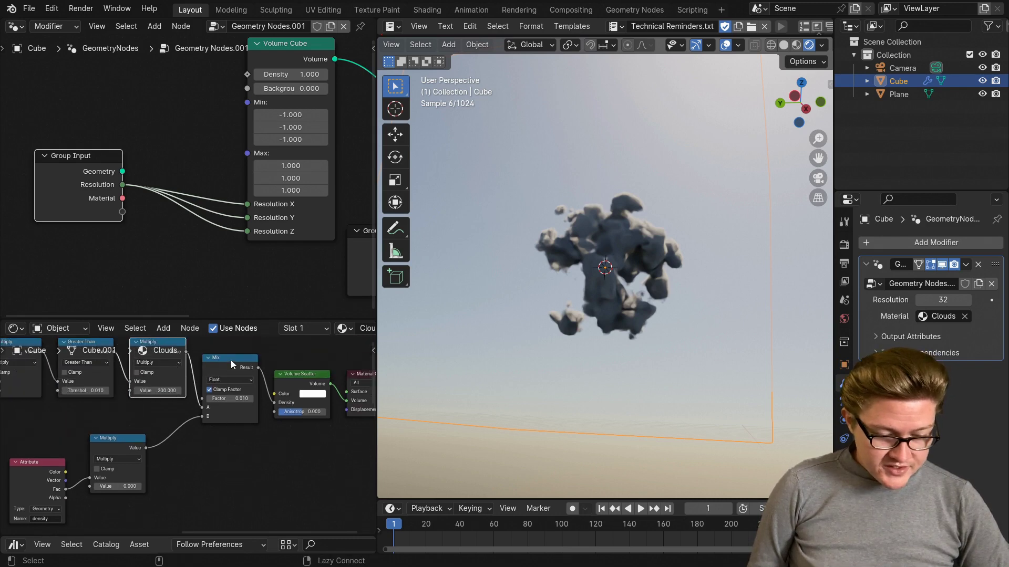
left_click_drag(231, 361, 213, 436, "alt")
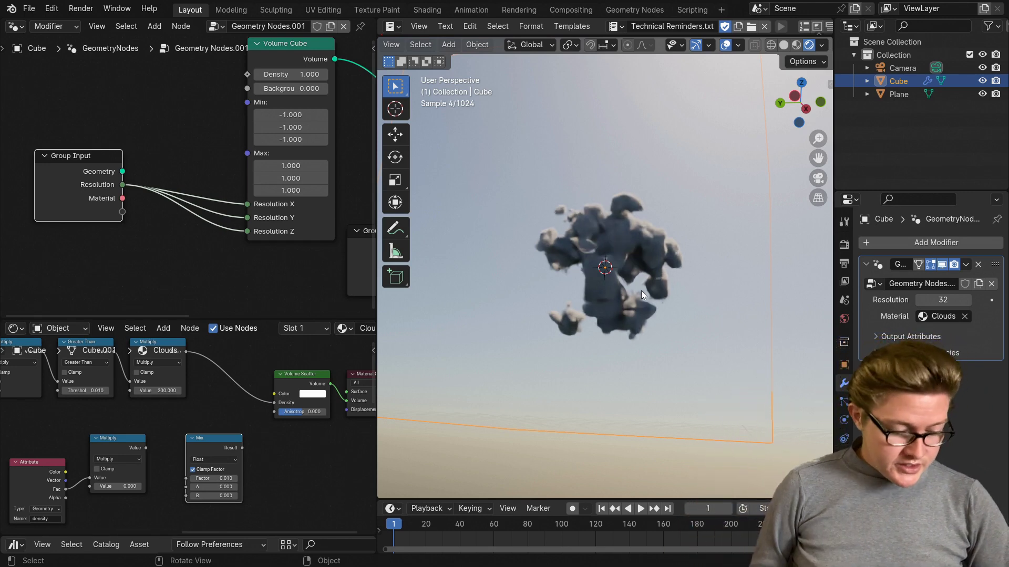
middle_click_drag(67, 487, 99, 447)
mouse_move(72, 447)
left_mouse_down()
mouse_move(75, 457)
mouse_move(64, 424)
mouse_move(70, 431)
left_mouse_up()
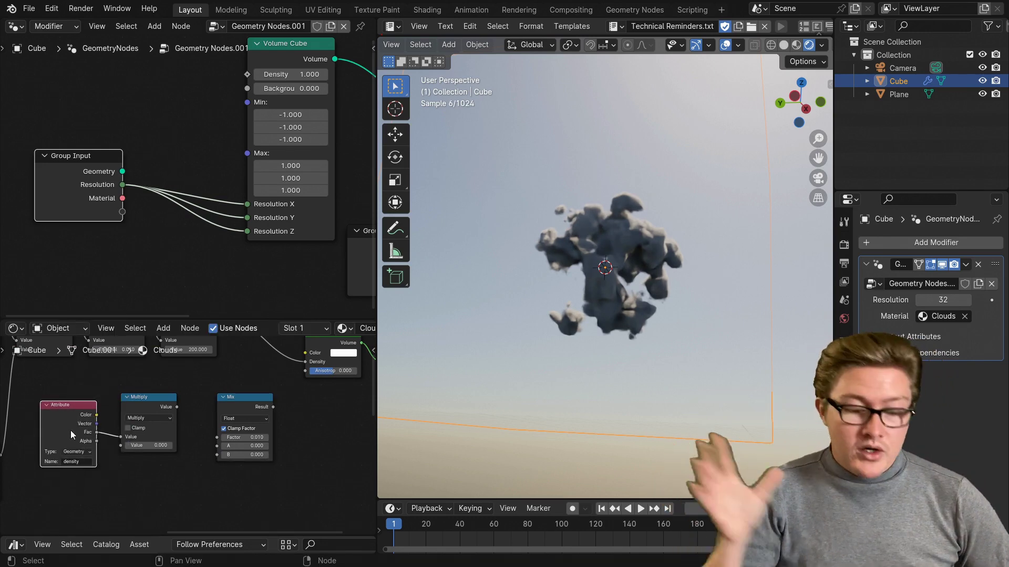
Inspect the cloud up close from above the water plane
scroll(195, 437, "up", 3)
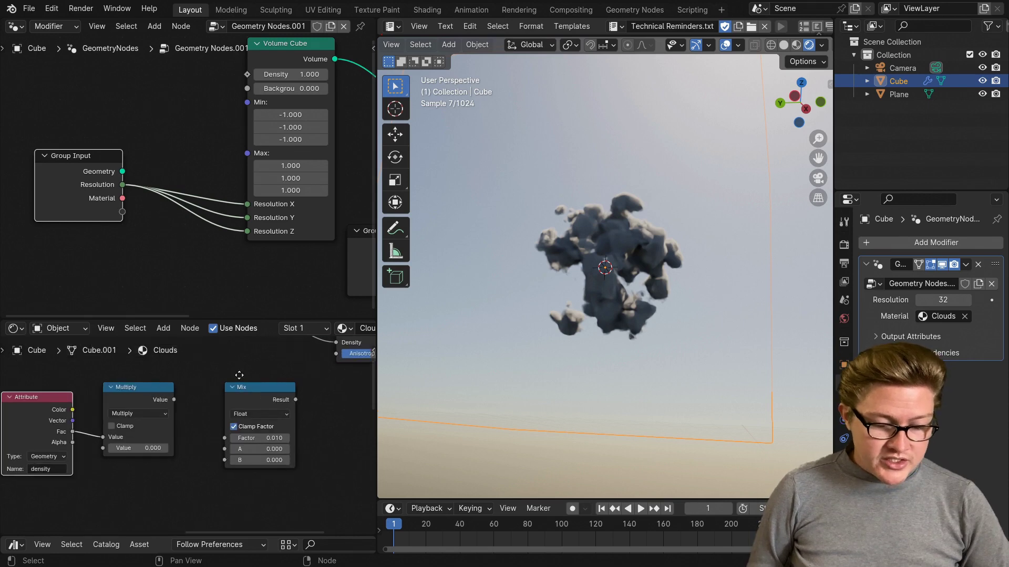
middle_click_drag(238, 375, 192, 463)
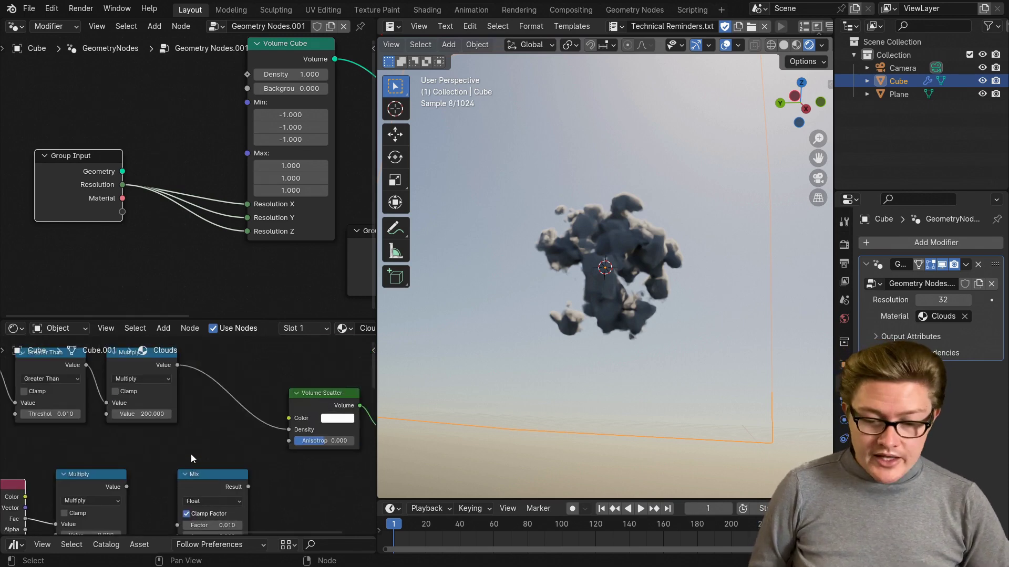
middle_click_drag(641, 195, 682, 330)
scroll(682, 330, "up", 4)
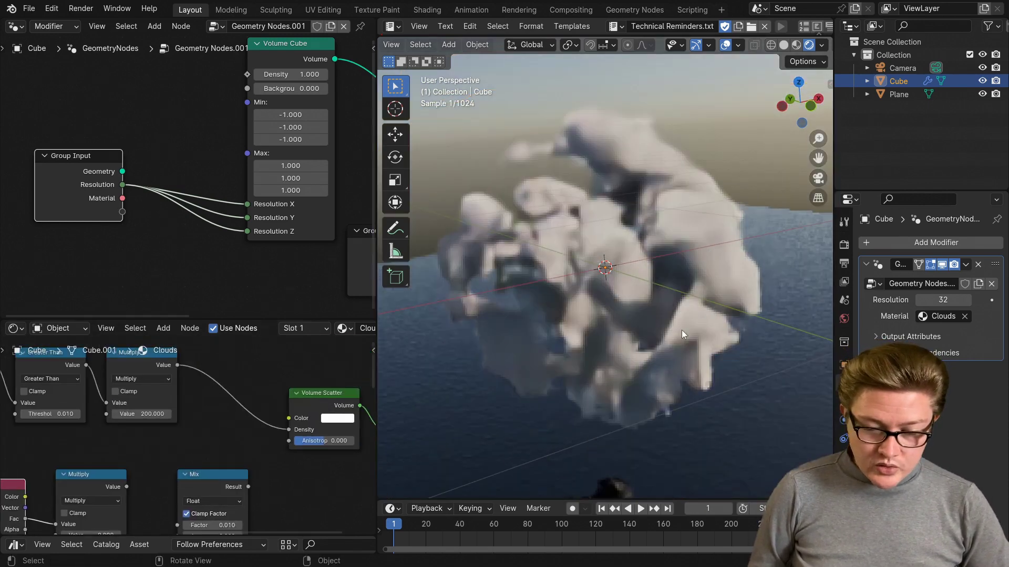
scroll(153, 402, "down", 2)
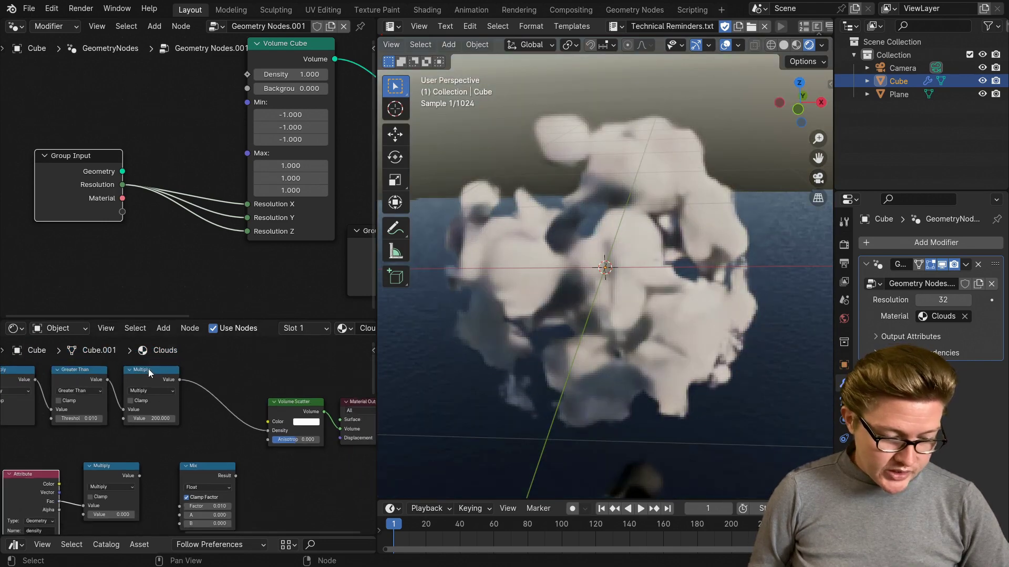
Align the density Attribute node with the top of the lower Multiply node and move it closer
left_click_drag(160, 390, 168, 409)
right_click(175, 418)
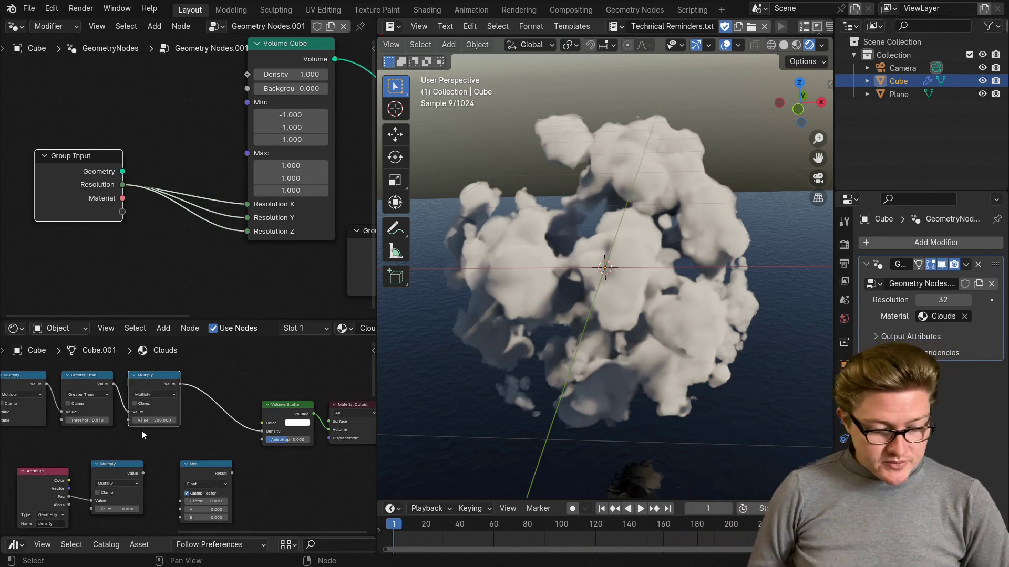
scroll(136, 452, "down", 10)
middle_click_drag(92, 465, 188, 428)
scroll(133, 462, "up", 6)
scroll(128, 472, "up", 2)
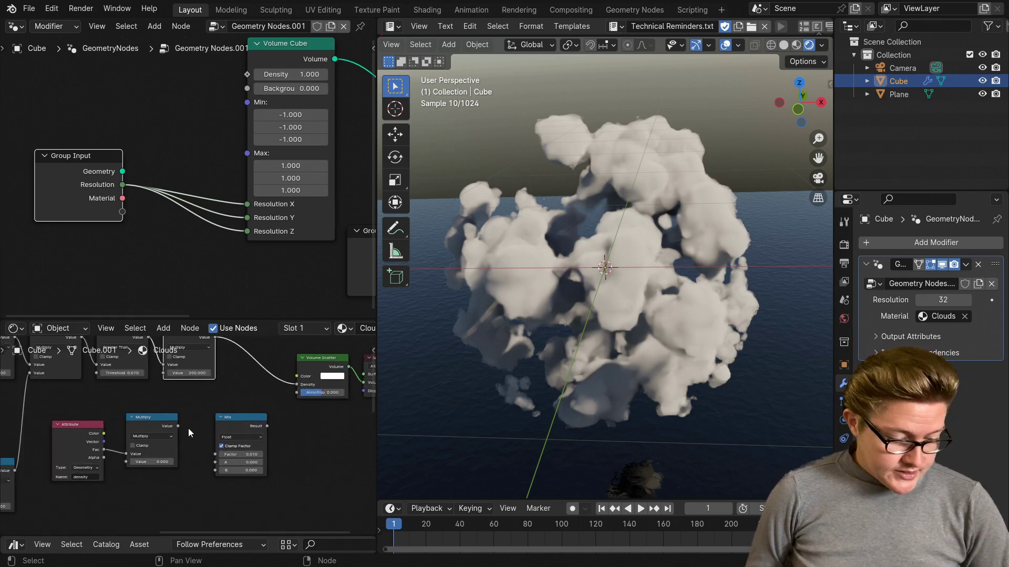
left_click_drag(73, 437, 86, 434)
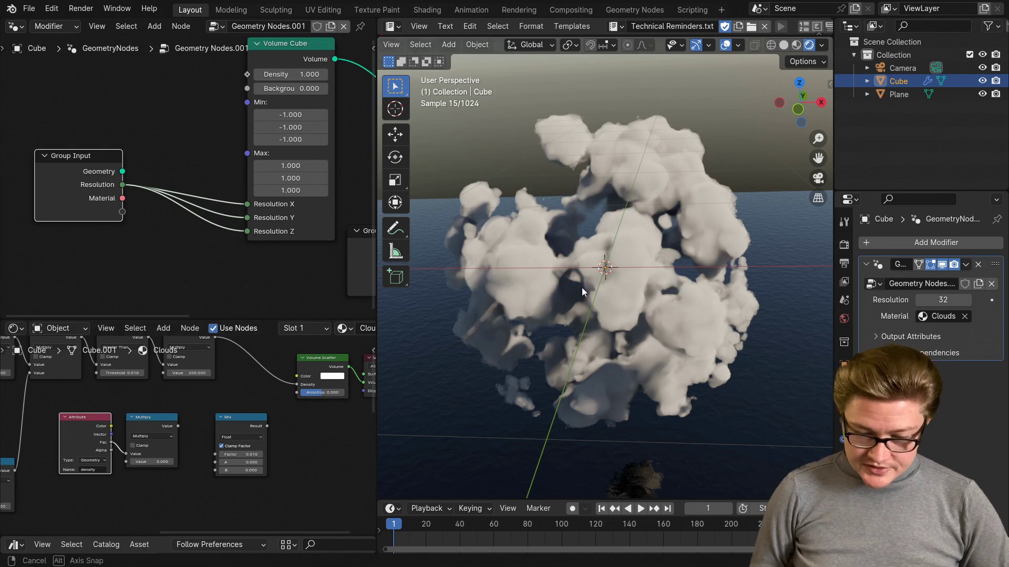
Set the Geometry Nodes modifier's Resolution on the Cube to 2
middle_click_drag(582, 288, 558, 276)
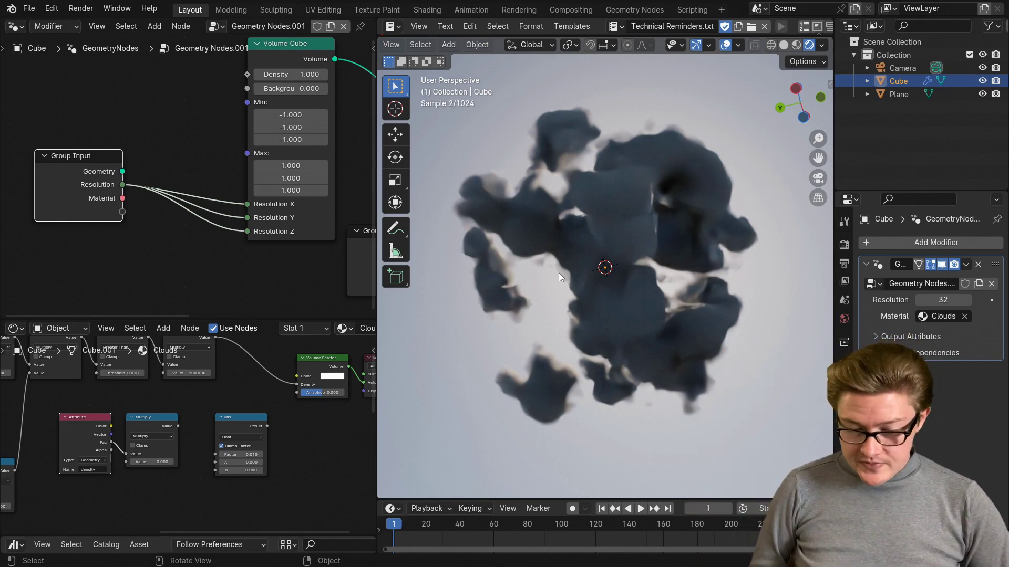
left_click(942, 301)
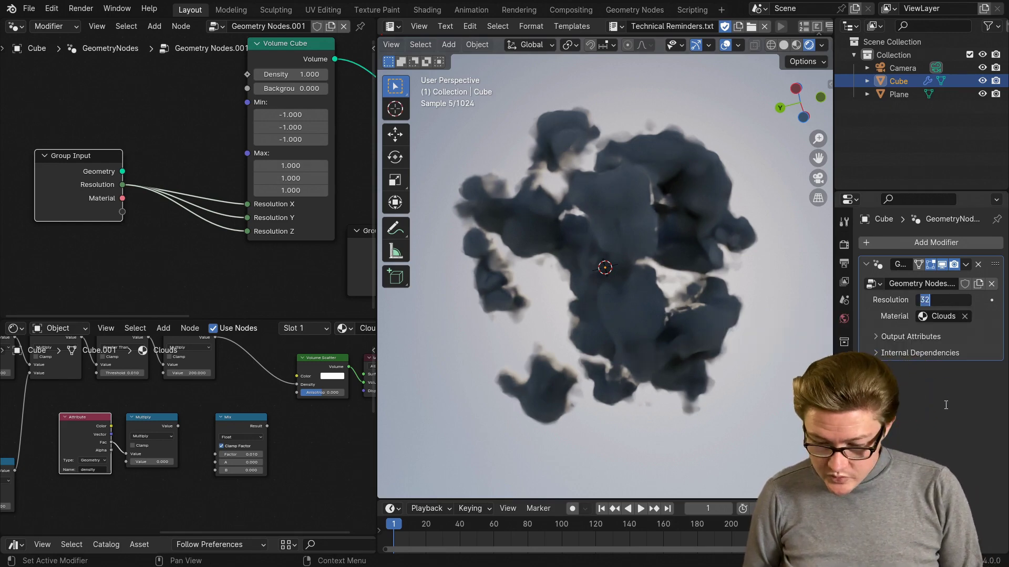
type("2")
key("Return")
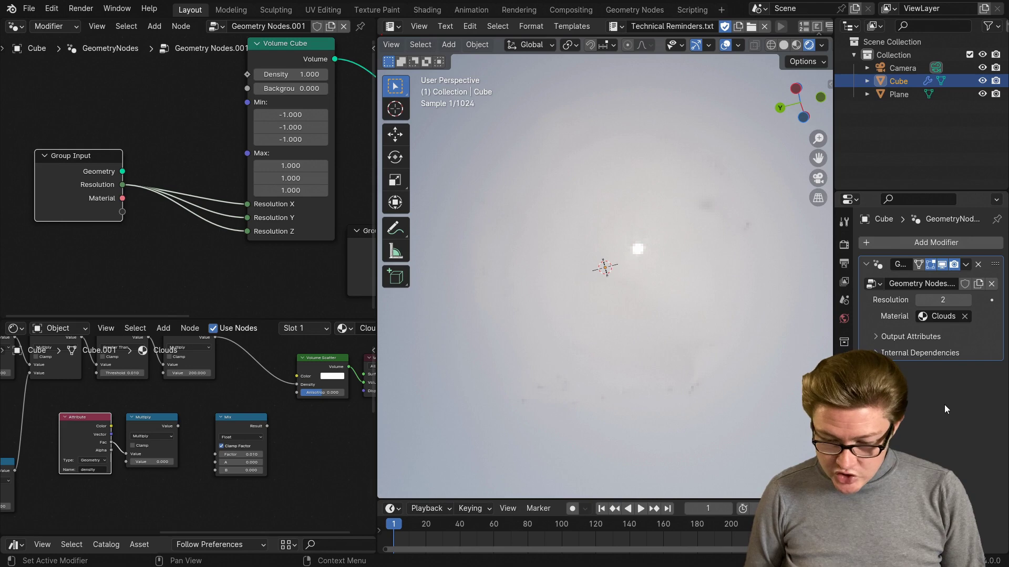
Set the Geometry Nodes modifier's Resolution on the Cube to 8
left_click(941, 300)
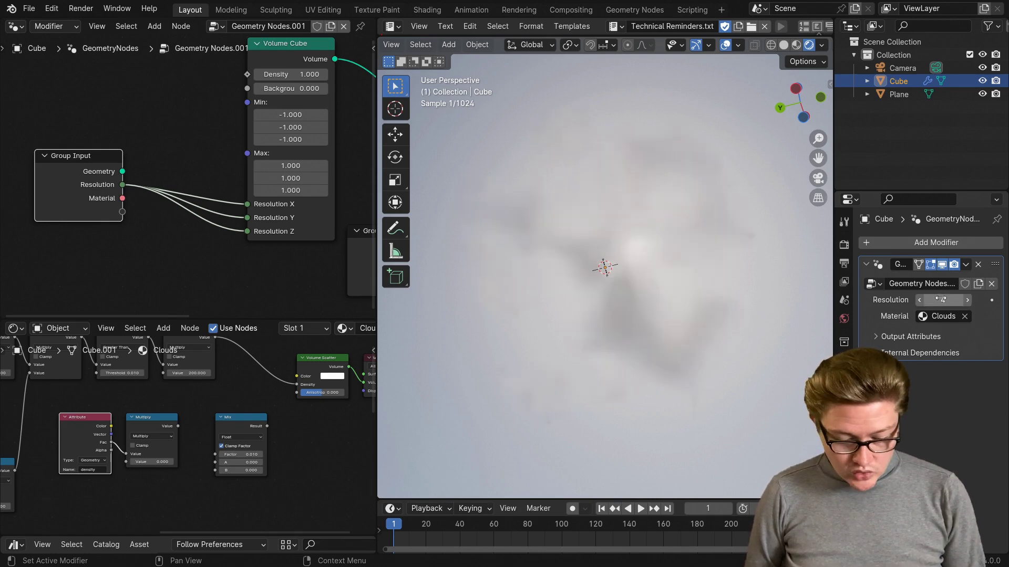
key("BackSpace")
type("8")
key("Return")
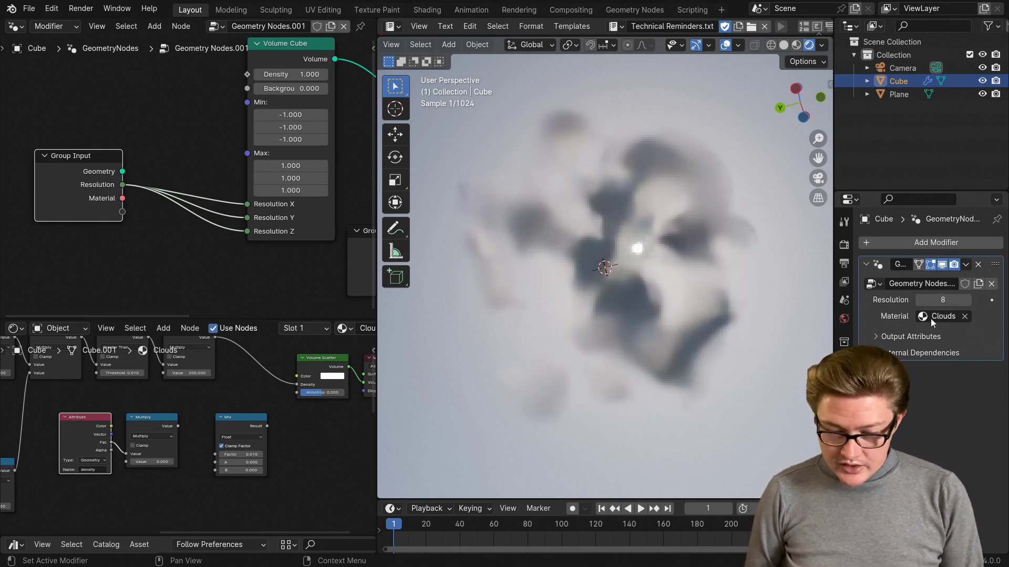
middle_click_drag(265, 396, 261, 434)
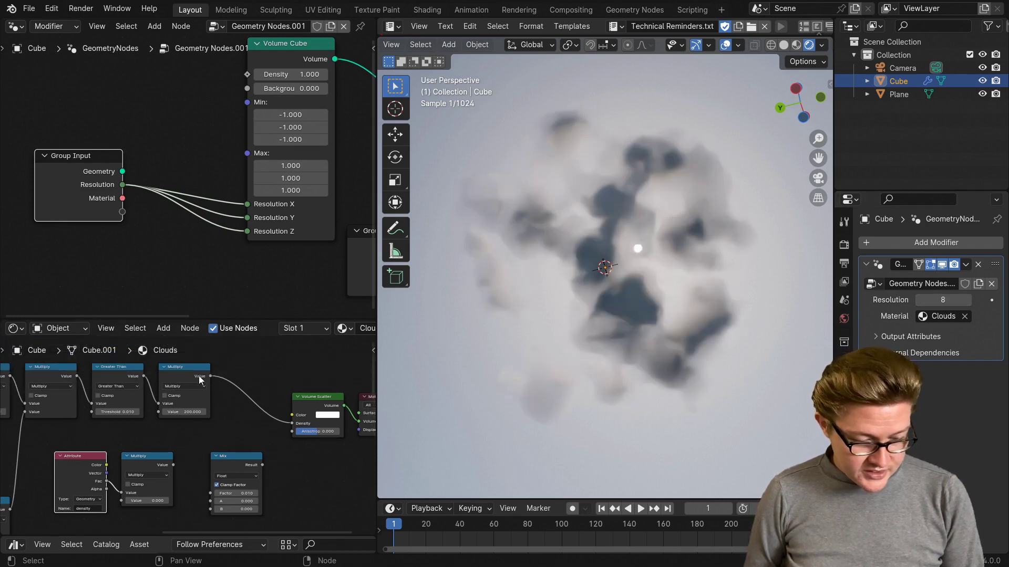
Set the Geometry Nodes modifier's Resolution on the Cube to 64
mouse_move(194, 393)
left_mouse_down()
mouse_move(216, 403)
mouse_move(194, 393)
left_mouse_up()
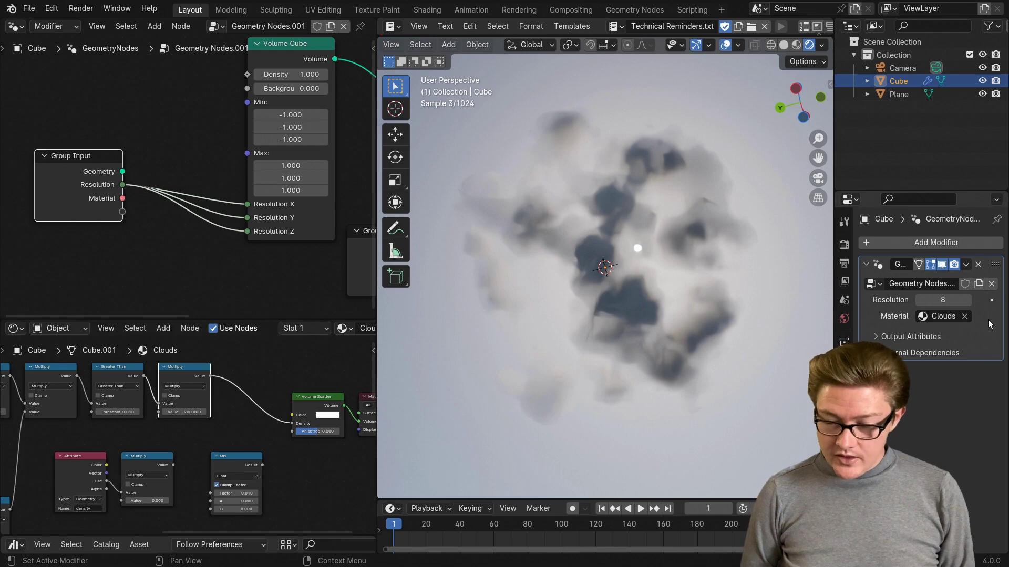
left_click(945, 300)
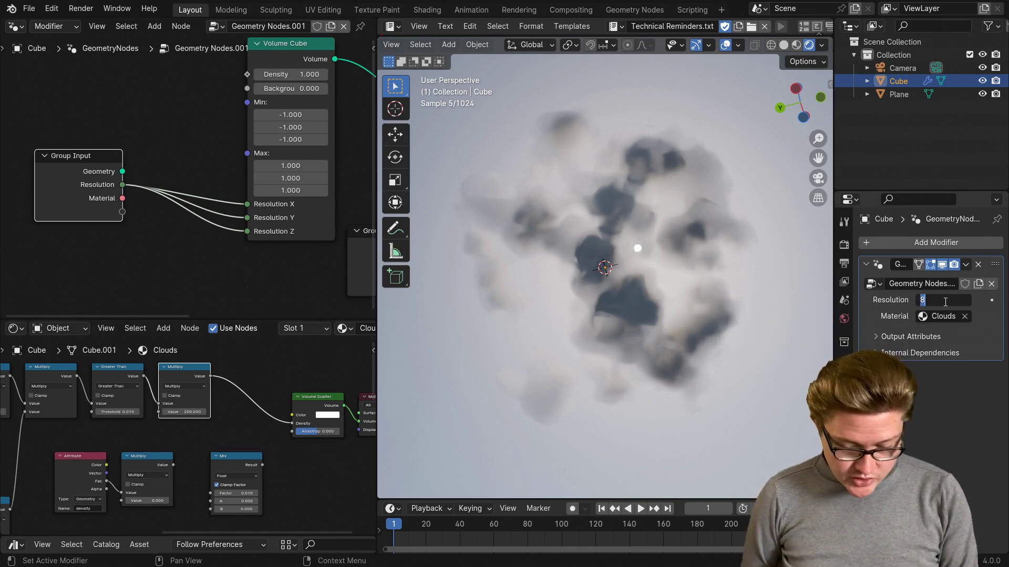
type("64")
key("Return")
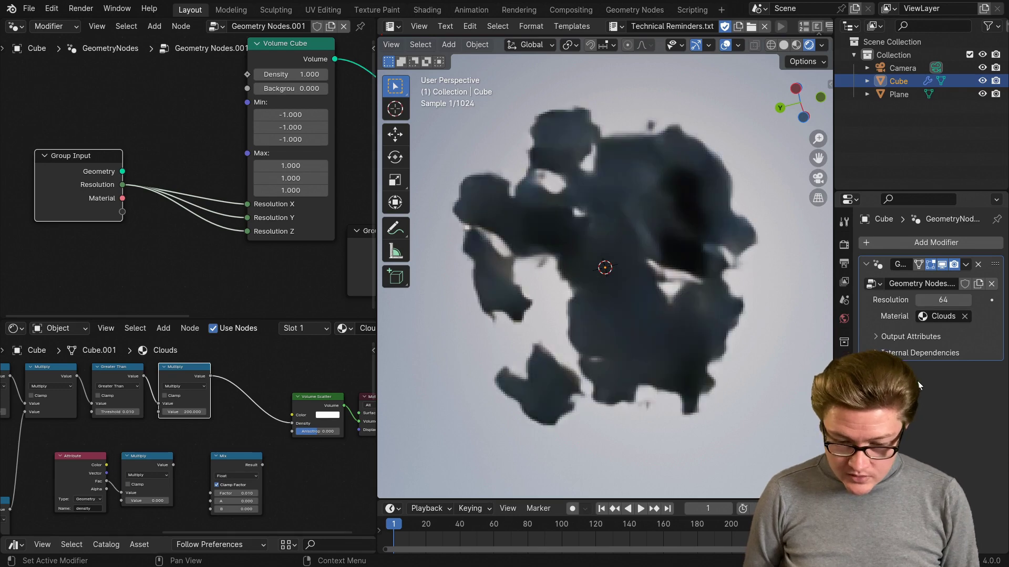
Set the Geometry Nodes modifier's Resolution on the Cube to 32
left_click(938, 301)
type("32")
key("Return")
Set the Geometry Nodes modifier's Resolution on the Cube to 128
left_click(938, 301)
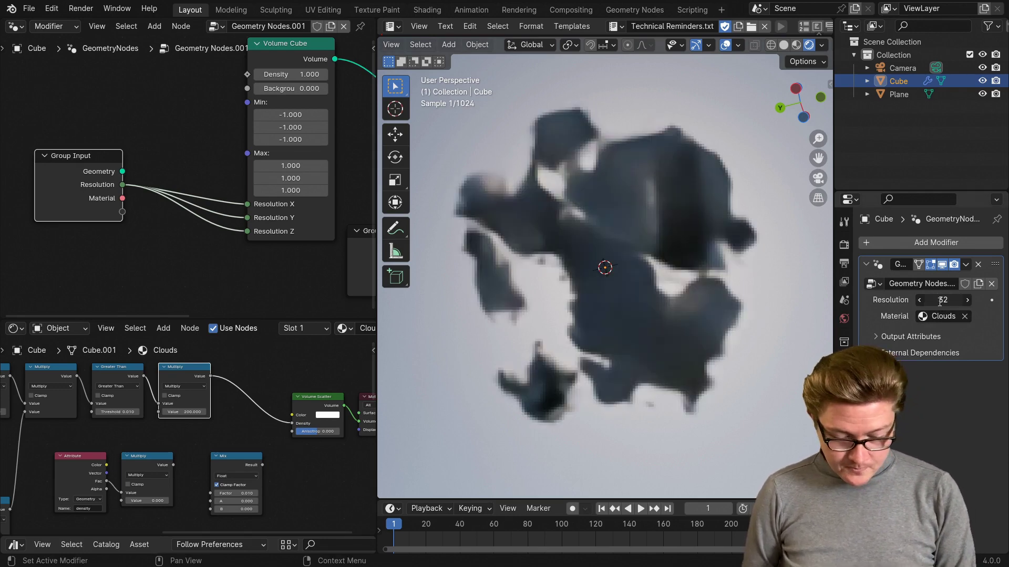
type("128")
key("Return")
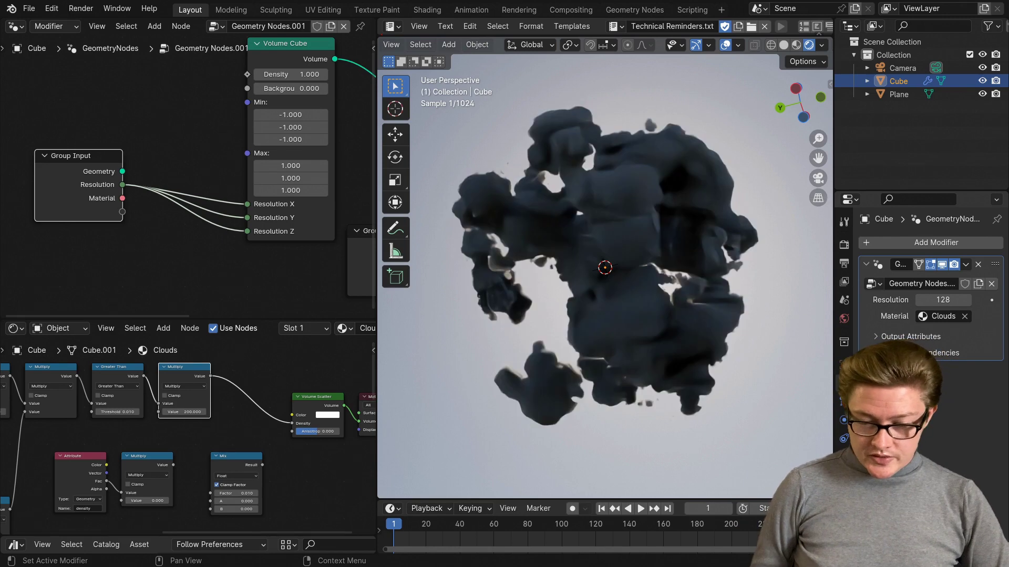
Hide the 3D viewport overlays and inspect the cloud from the side with the water plane and horizon behind it
middle_click_drag(673, 210, 437, 325)
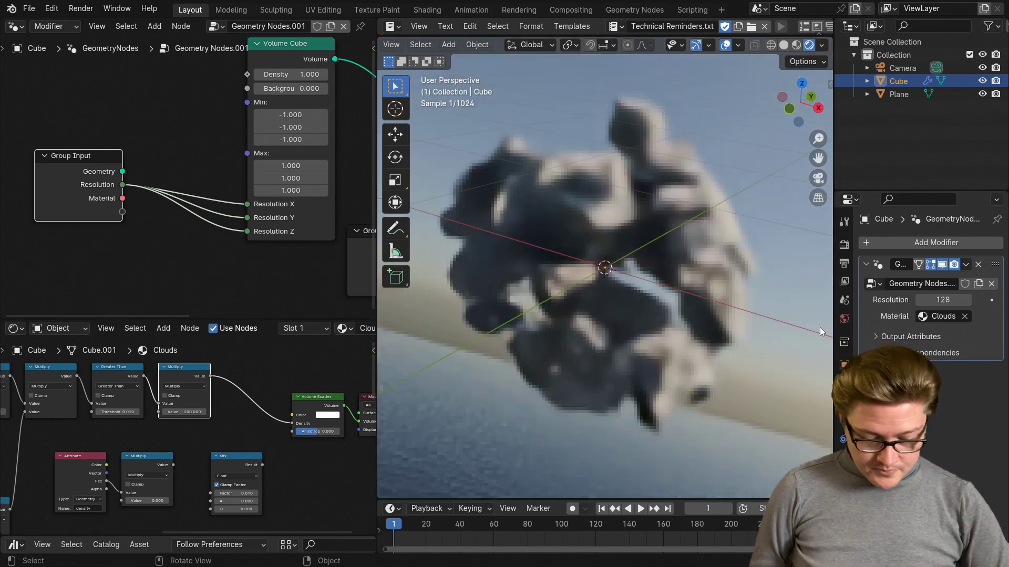
key("shift+alt+z")
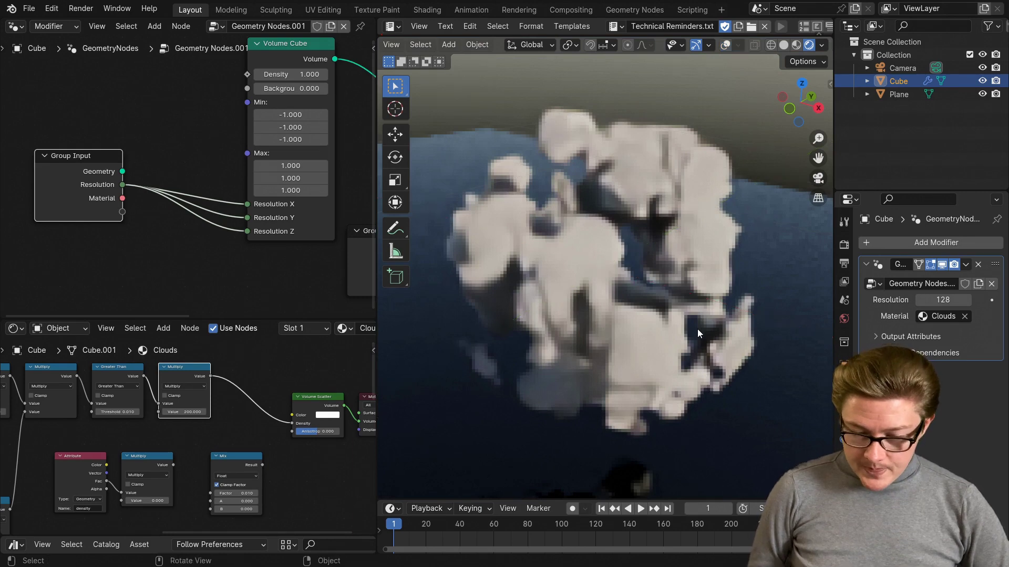
middle_click_drag(618, 298, 662, 279)
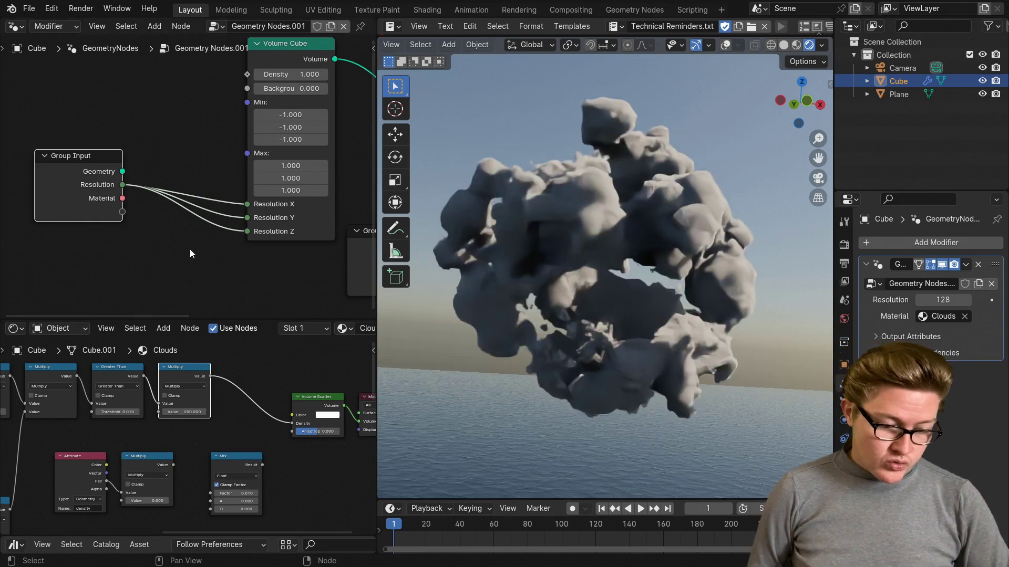
scroll(192, 244, "down", 2)
left_click_drag(127, 173, 153, 181)
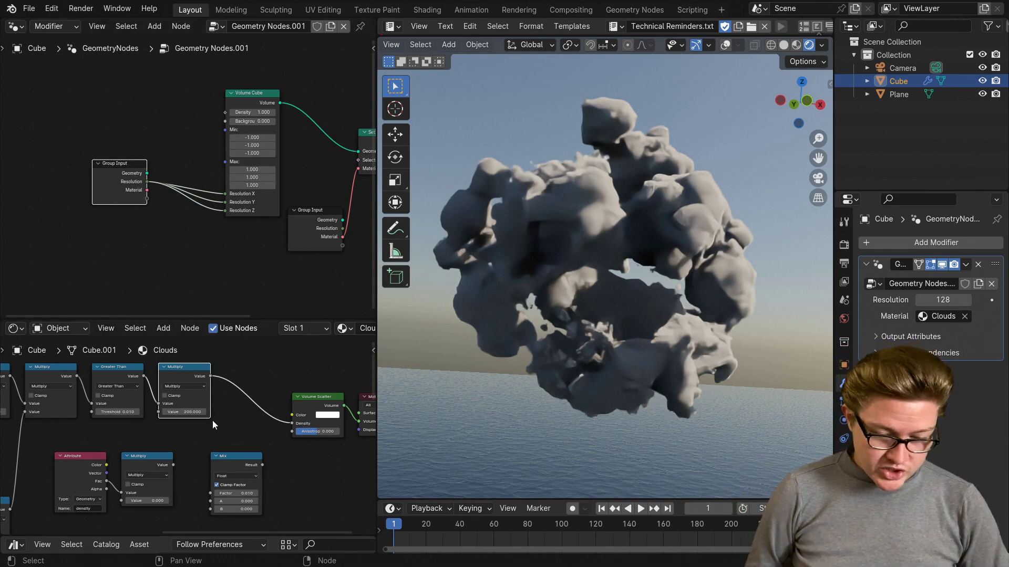
scroll(213, 421, "up", 2)
key("g")
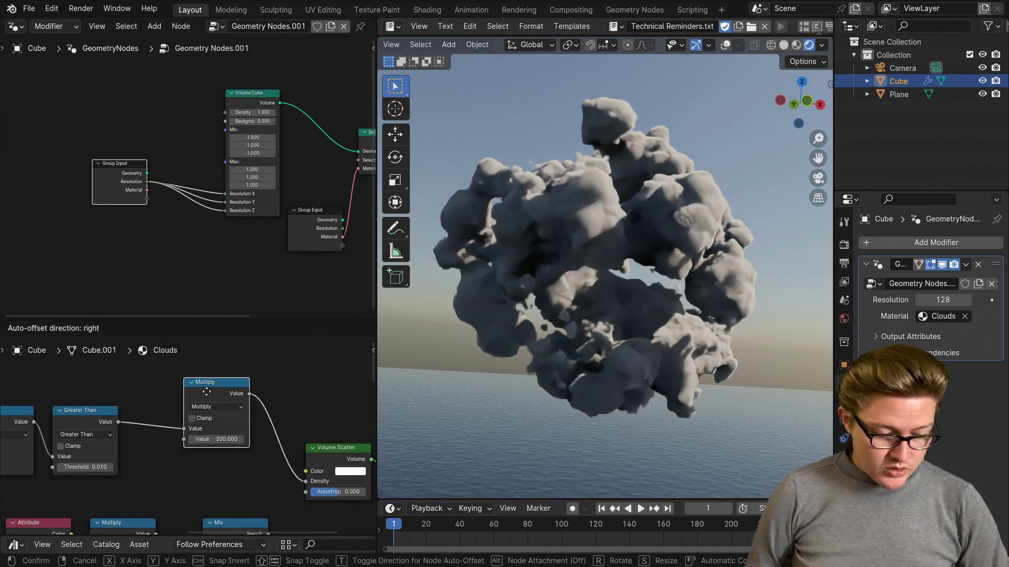
left_click(188, 424)
scroll(187, 425, "down", 2)
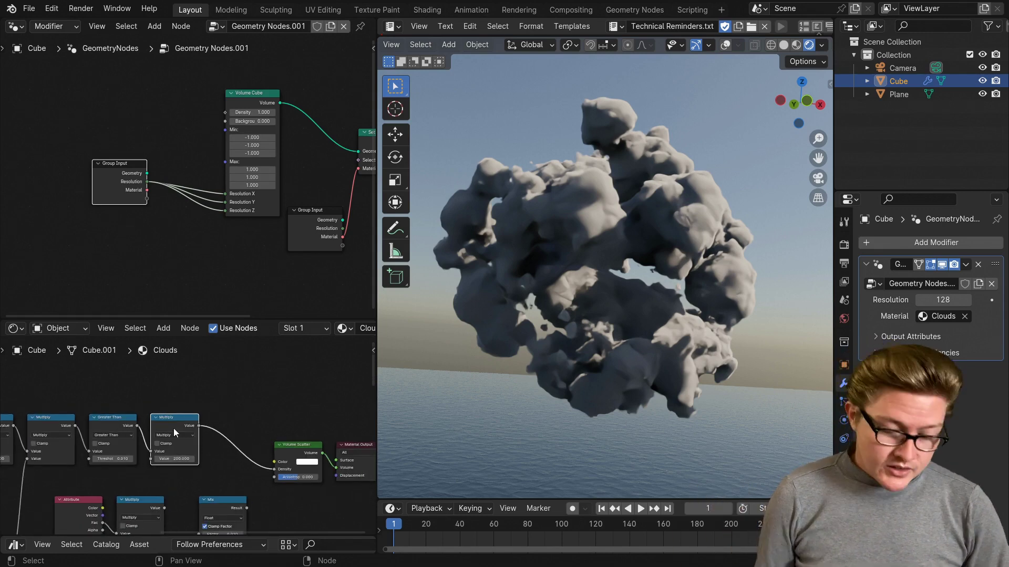
scroll(221, 403, "down", 4)
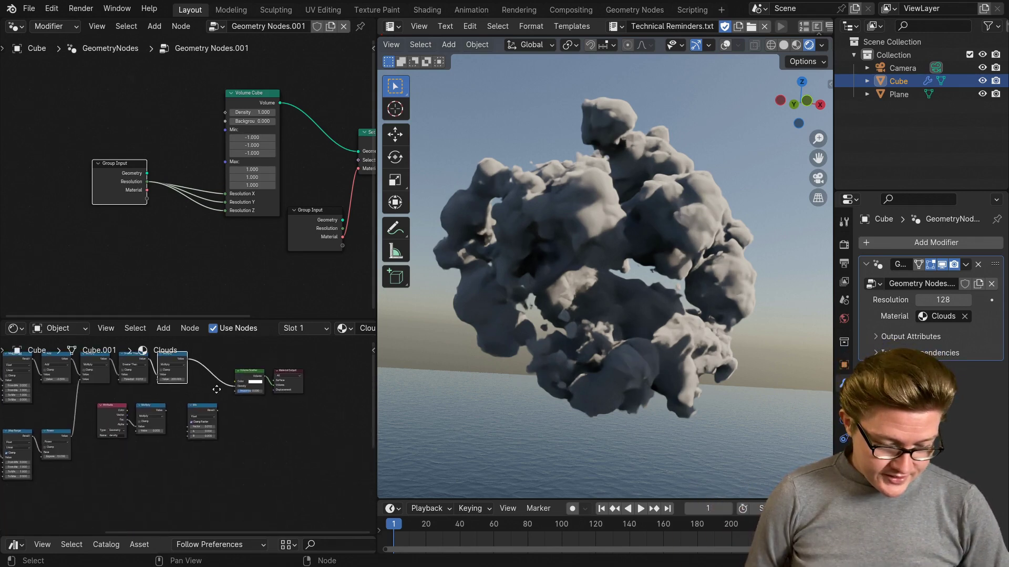
scroll(224, 422, "up", 2)
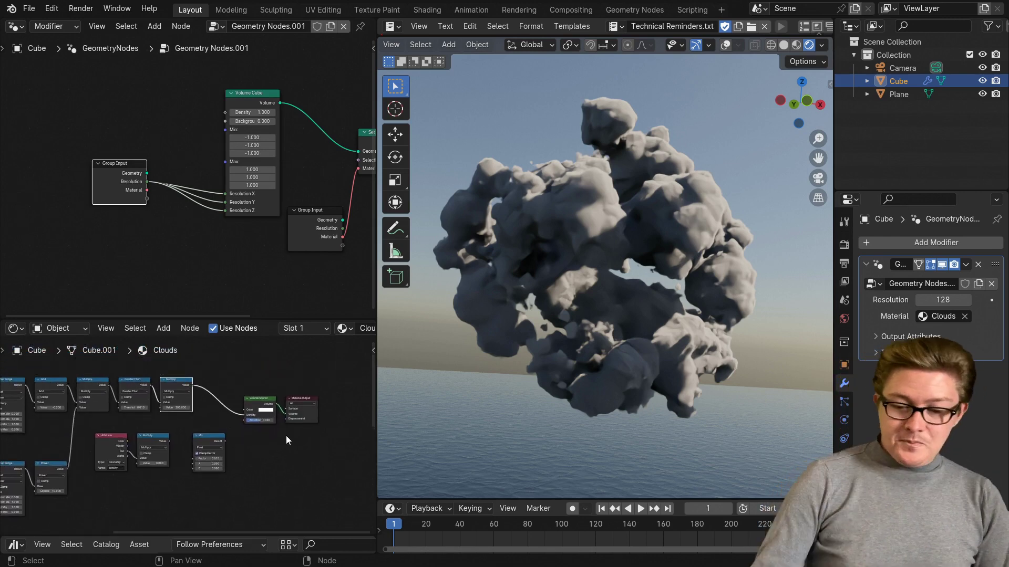